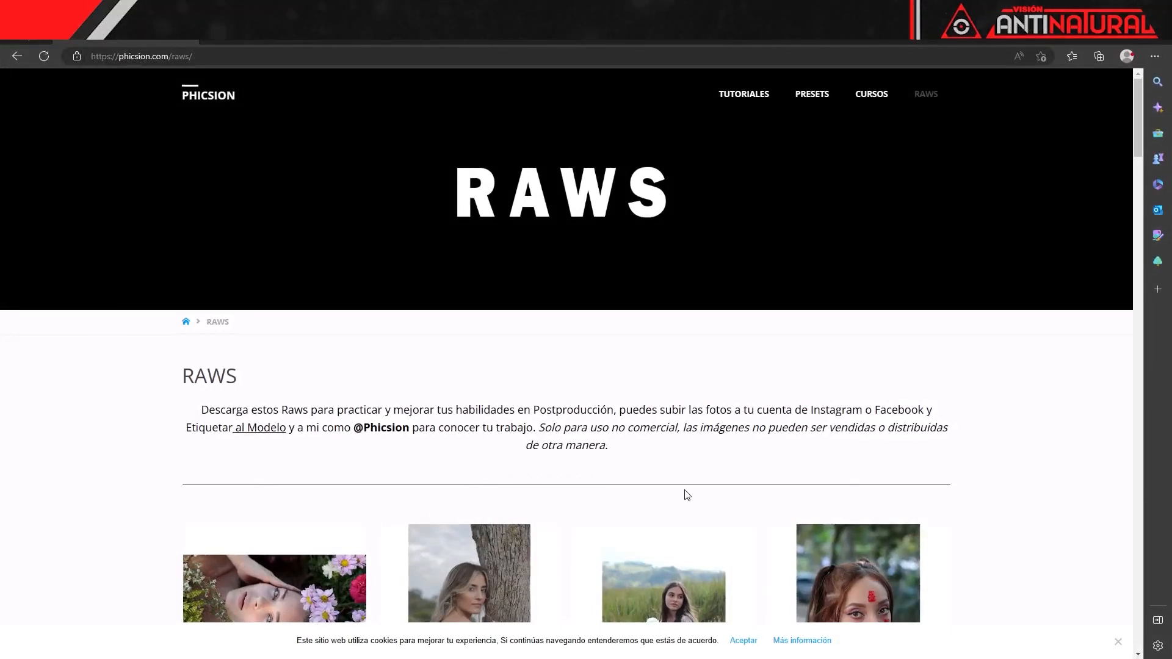
# - Look through the downloadable RAW portraits on the phicsion.com RAWS page
pyautogui.scroll(-3, 905, 475)
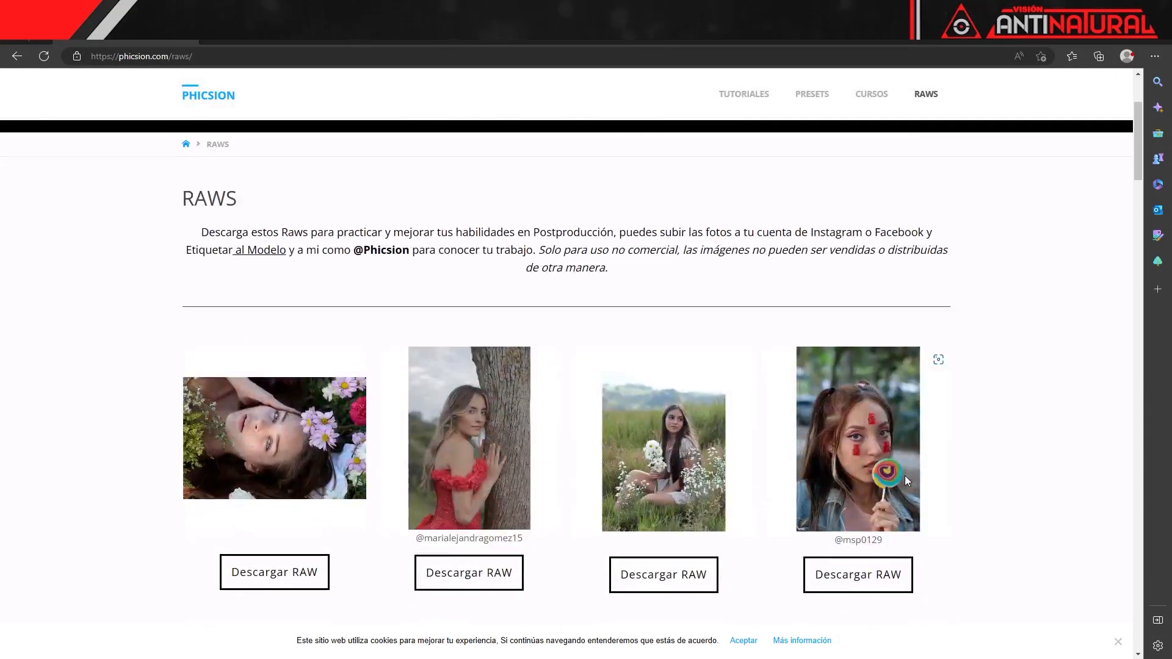
pyautogui.scroll(-6, 905, 475)
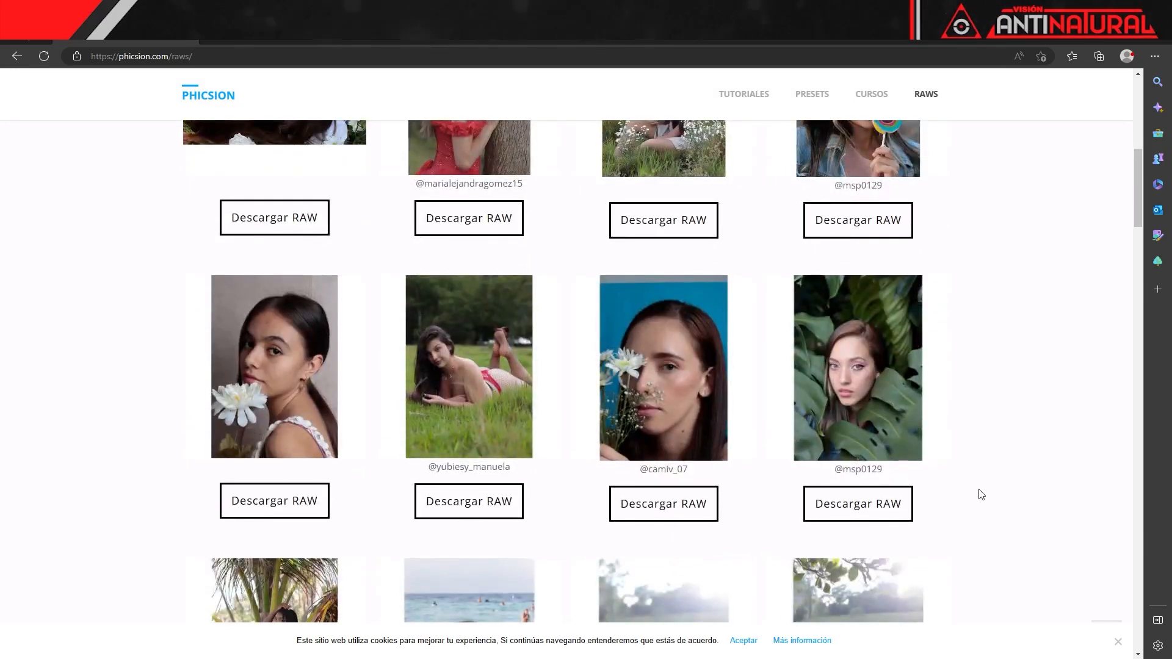
pyautogui.scroll(-4, 981, 494)
pyautogui.scroll(6, 981, 494)
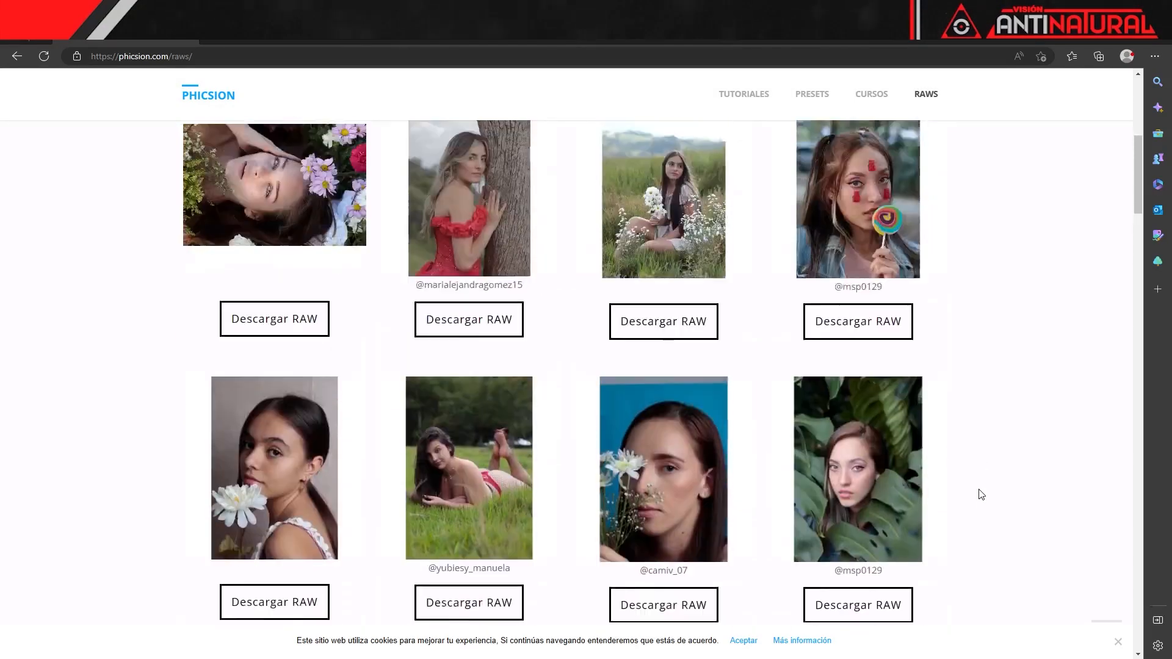
pyautogui.scroll(1, 981, 494)
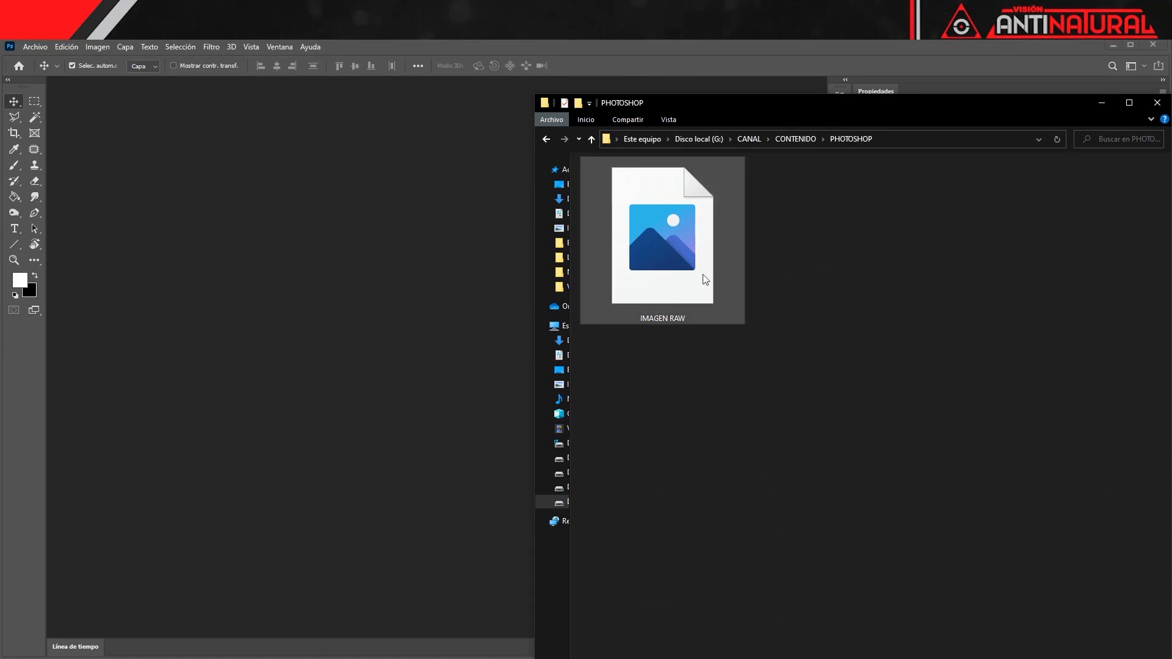
# - Open the IMAGEN RAW file from the PHOTOSHOP folder in Photoshop's Camera Raw, with the whole window and its Básico settings in view
pyautogui.click(673, 244)
pyautogui.moveTo(672, 244); pyautogui.dragTo(299, 301)
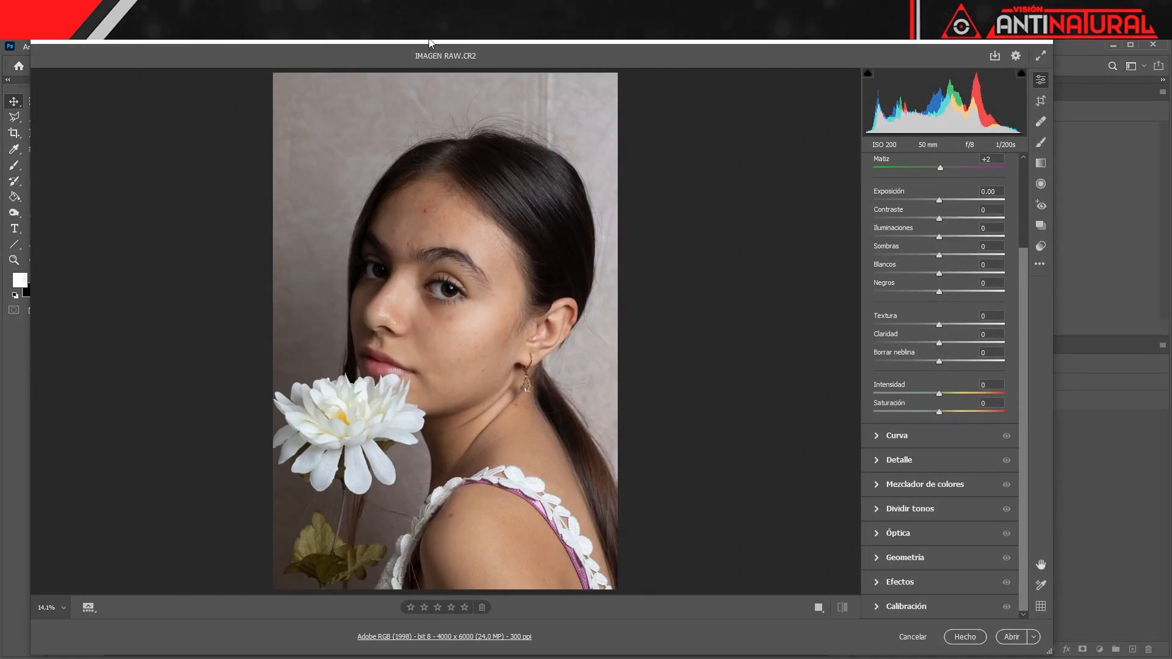
pyautogui.moveTo(429, 41); pyautogui.dragTo(429, 69)
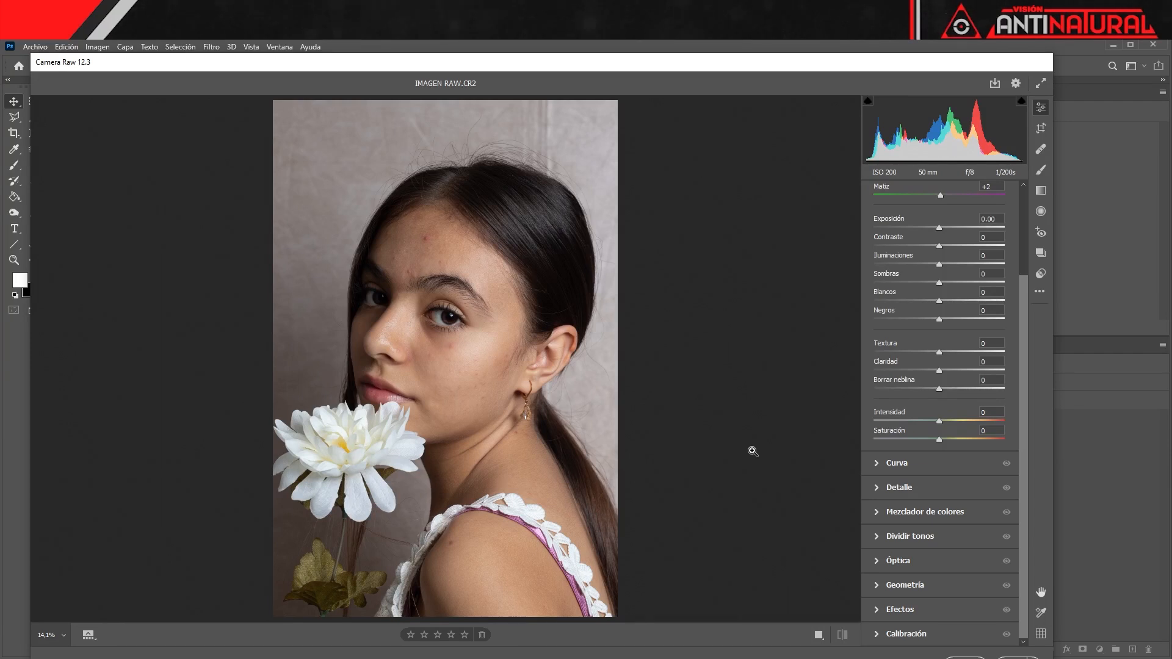
pyautogui.scroll(1, 781, 365)
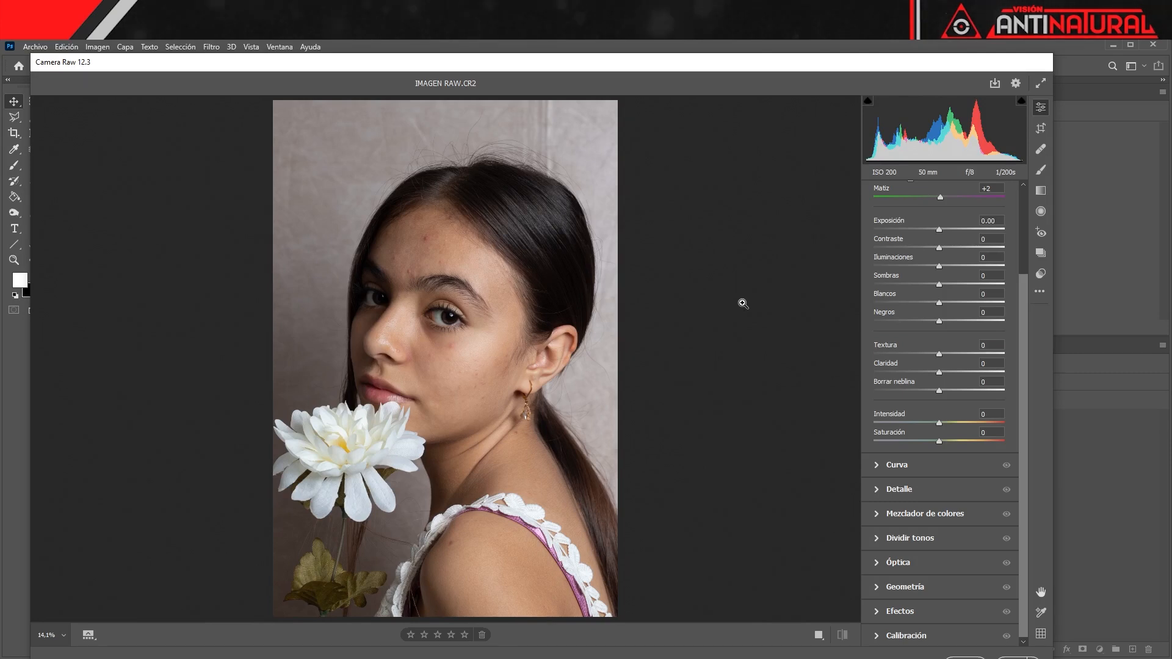
pyautogui.scroll(3, 947, 305)
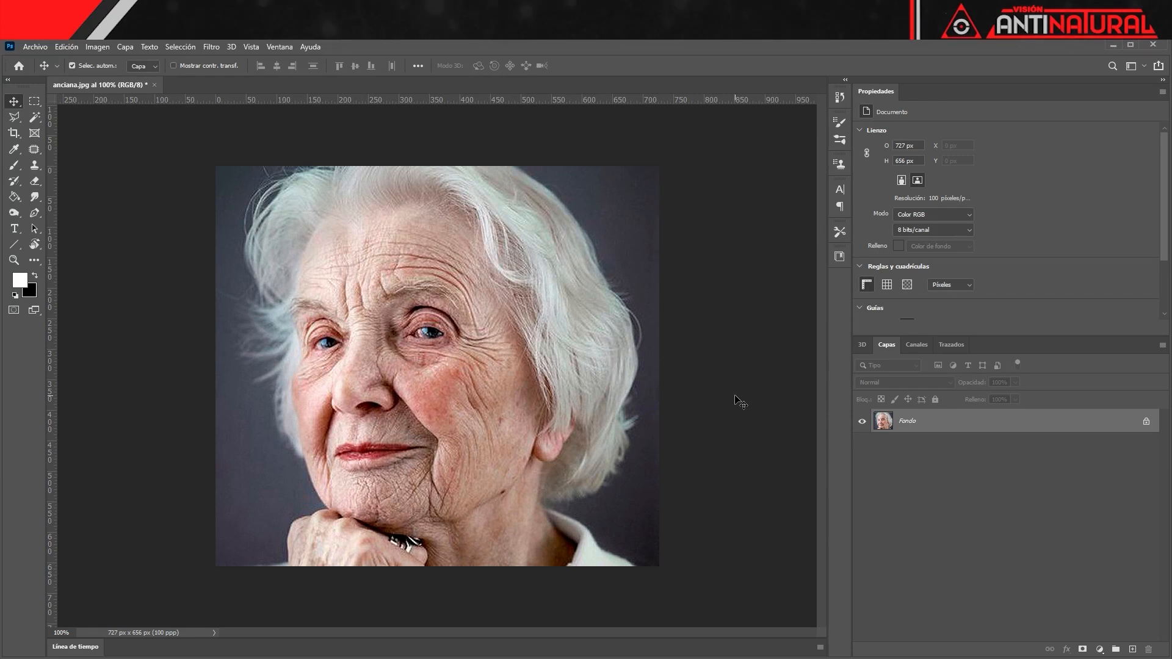
# - Open the Camera Raw filter for the anciana.jpg portrait
pyautogui.click(210, 47)
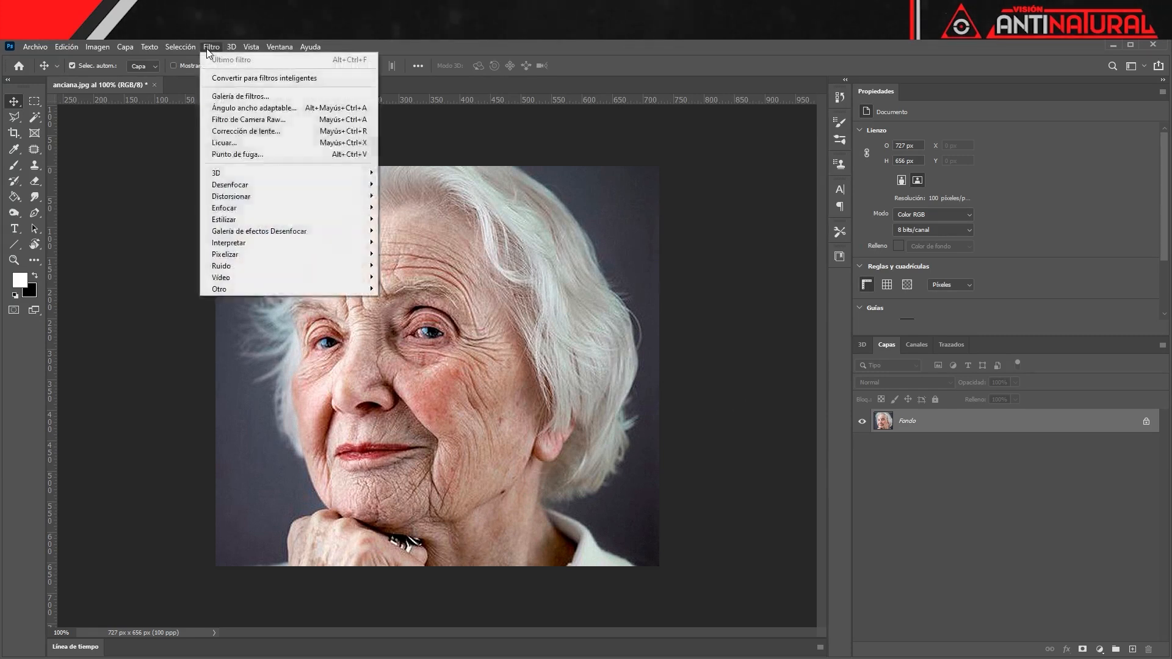
pyautogui.click(241, 122)
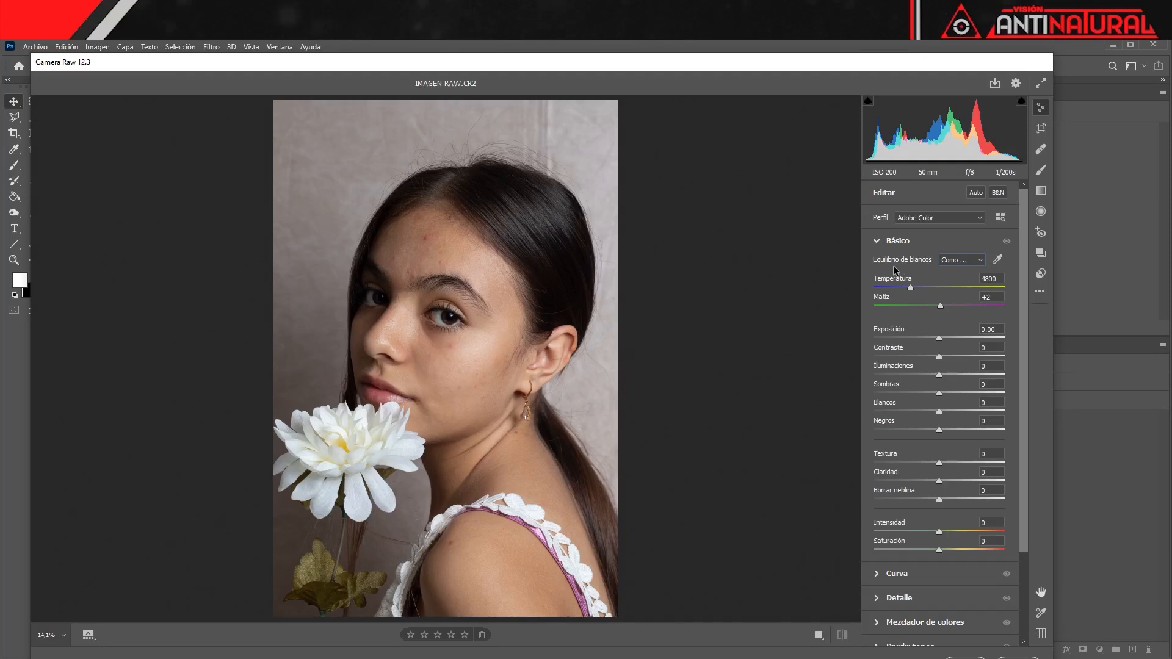
# - Try the white balance presets Luz del día, Nublado and Sombra on the RAW portrait
pyautogui.click(980, 264)
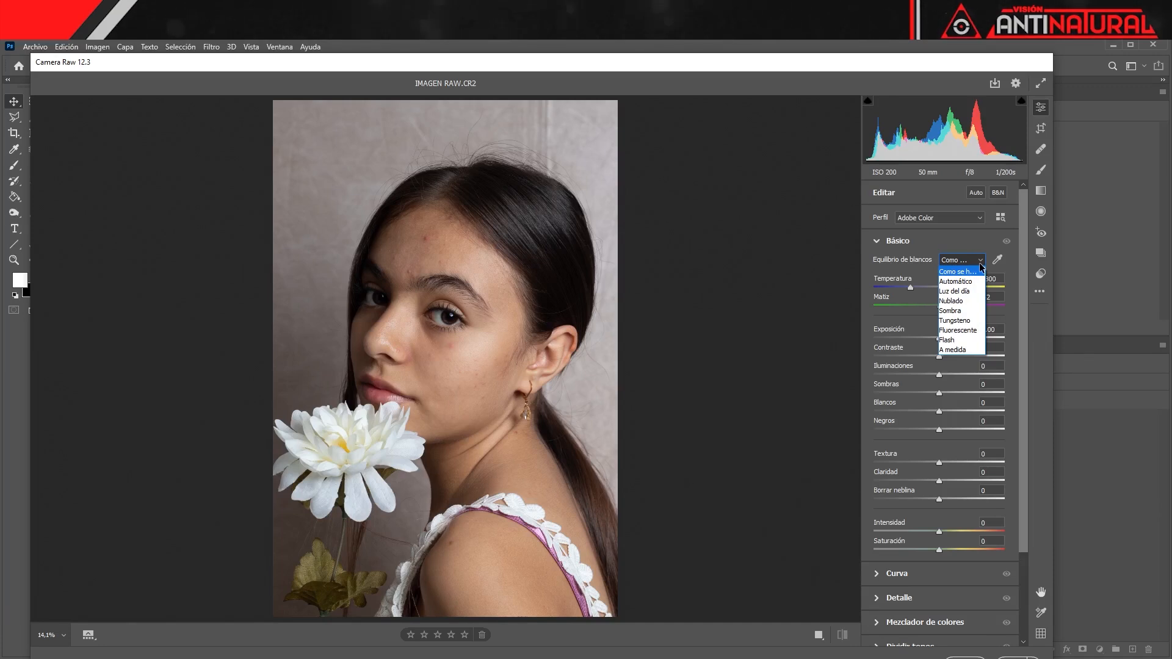
pyautogui.click(981, 265)
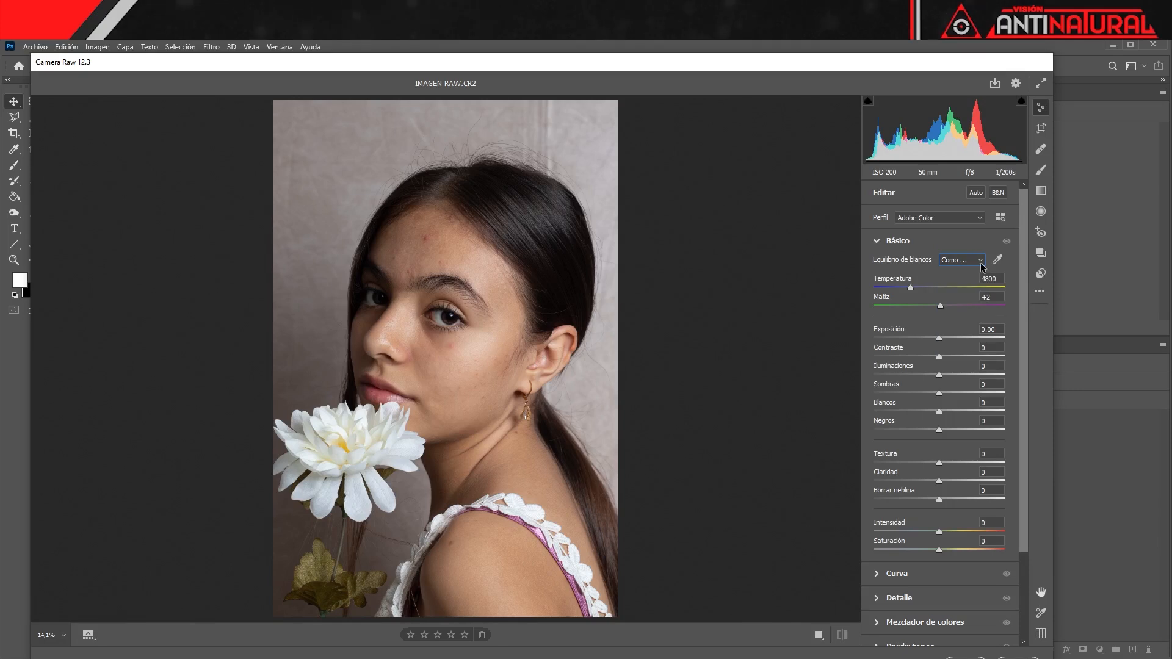
pyautogui.click(980, 262)
pyautogui.click(970, 276)
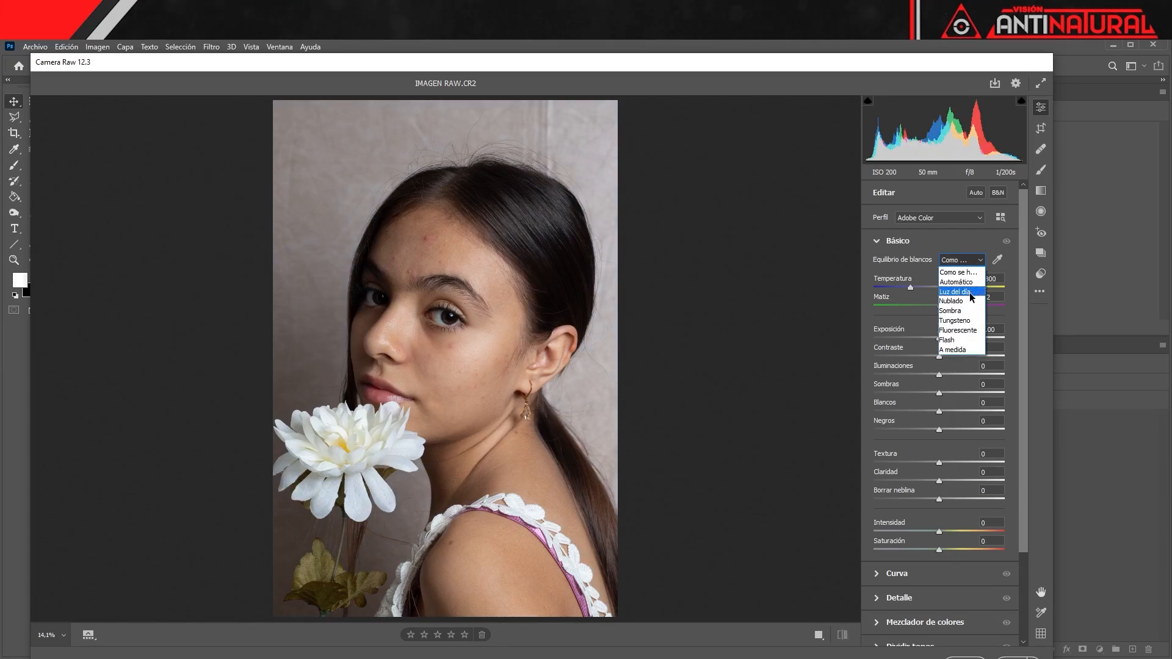
pyautogui.click(971, 294)
pyautogui.click(963, 260)
pyautogui.click(961, 301)
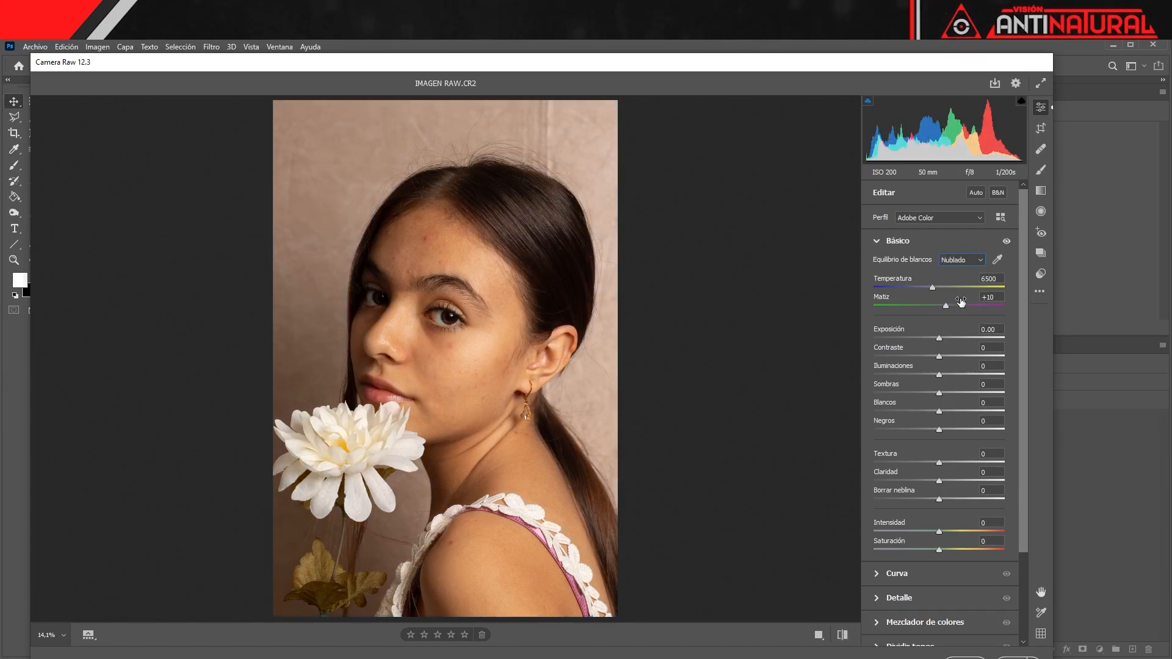
pyautogui.click(972, 263)
pyautogui.click(971, 314)
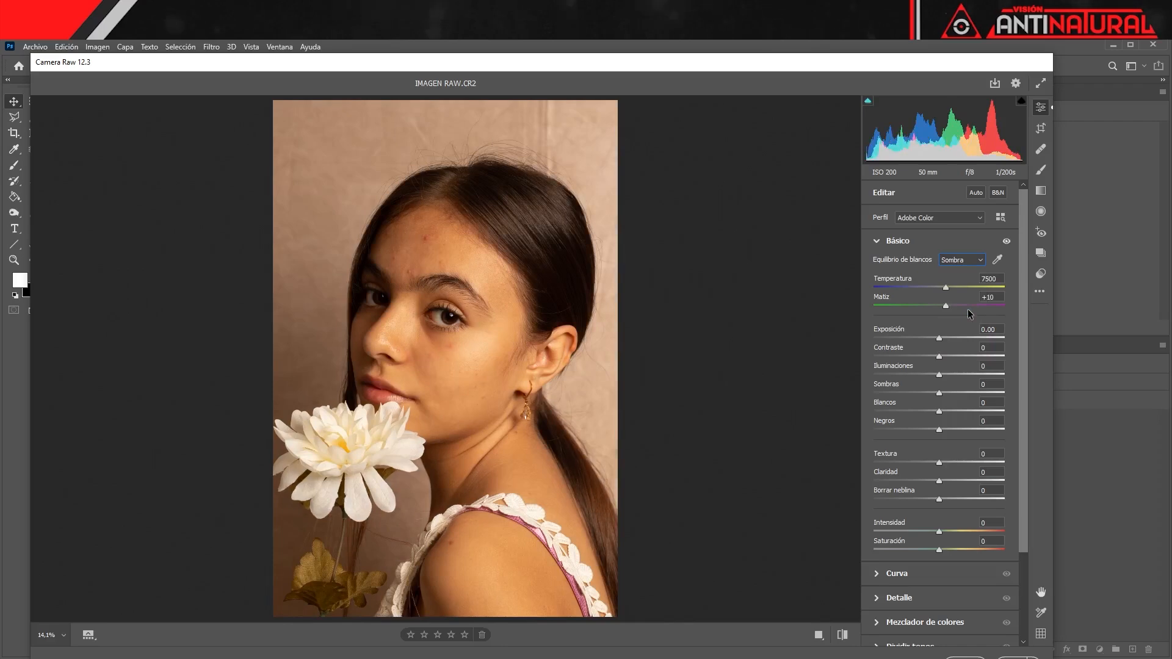
# - Try the Tungsteno, Fluorescente and Flash white balance presets and return the portrait to its as-shot white balance
pyautogui.click(962, 260)
pyautogui.click(959, 326)
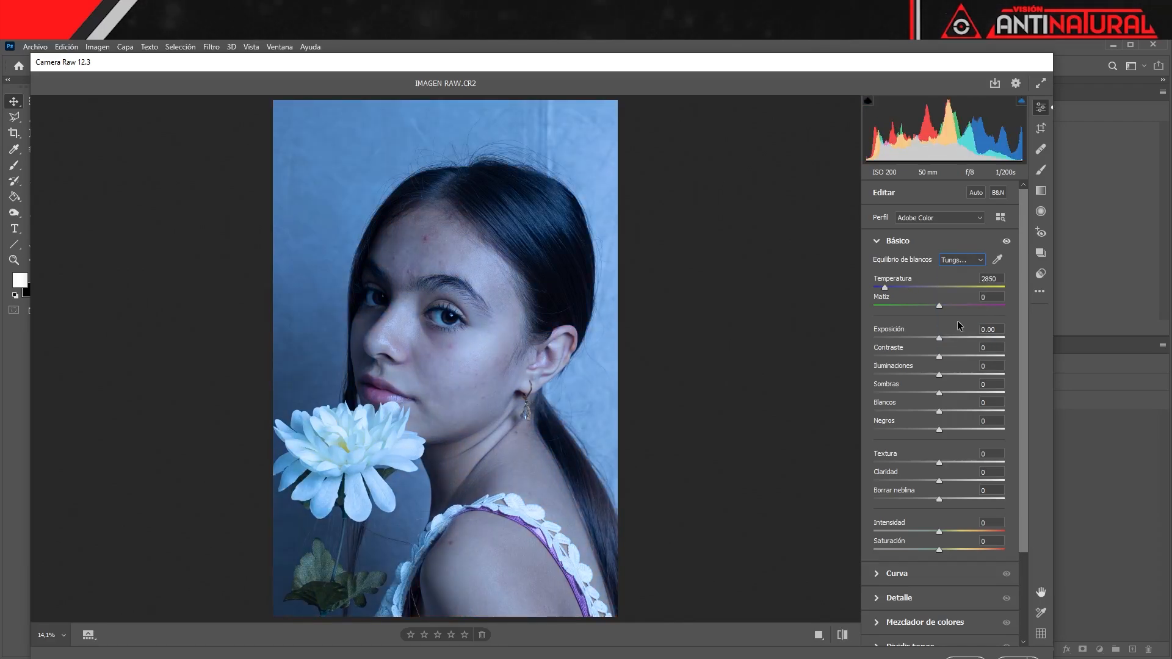
pyautogui.click(962, 260)
pyautogui.click(957, 334)
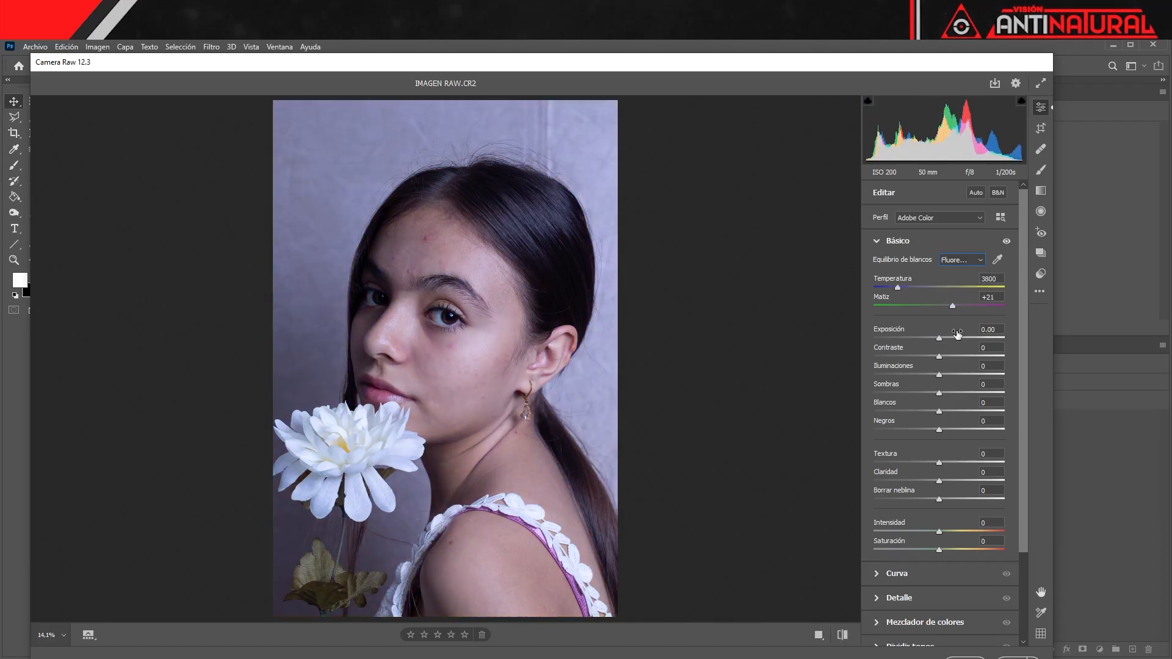
pyautogui.click(962, 261)
pyautogui.click(959, 343)
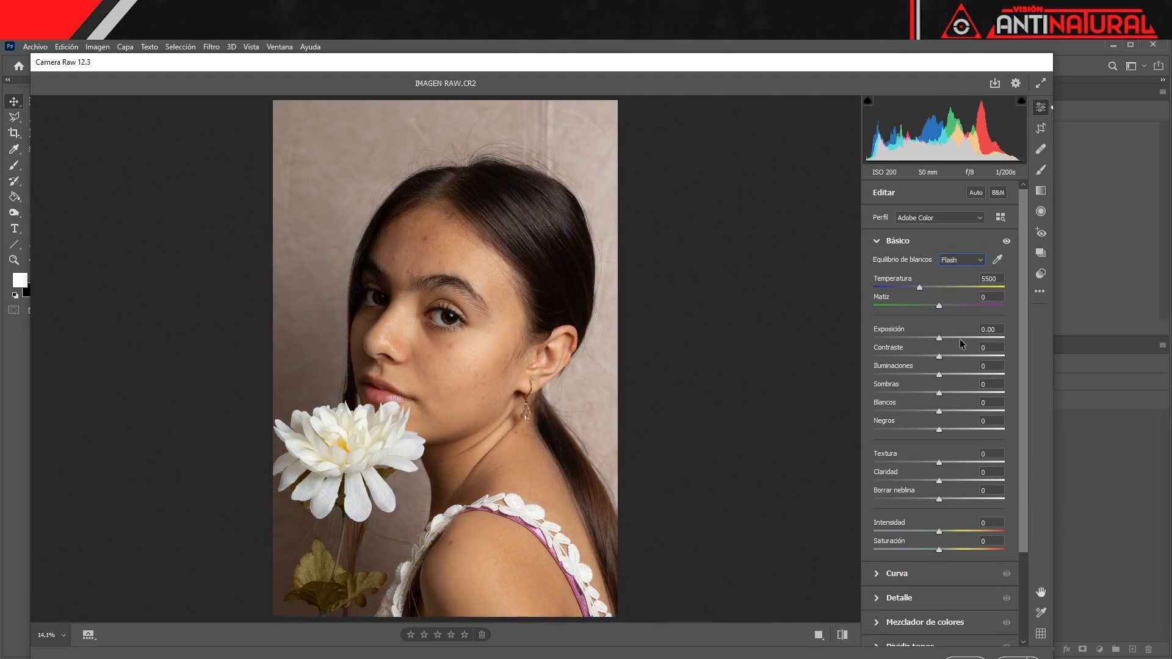
pyautogui.click(962, 260)
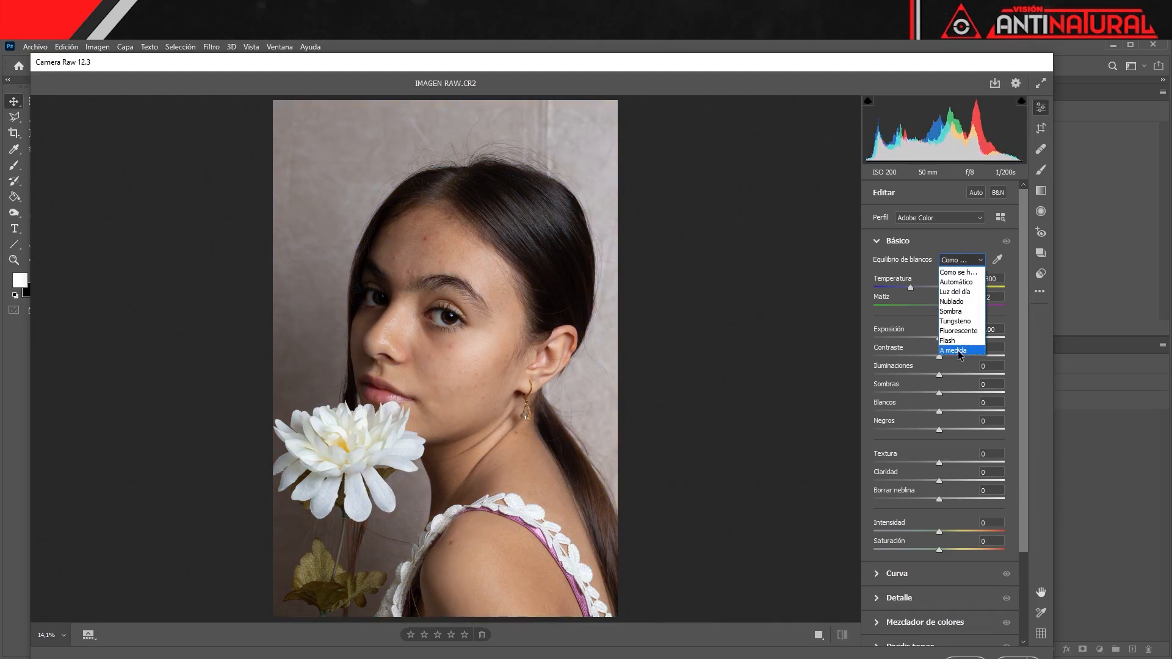
pyautogui.click(959, 351)
# - Sample a white petal of the flower with the White Balance tool to neutralise the colours
pyautogui.press('p')
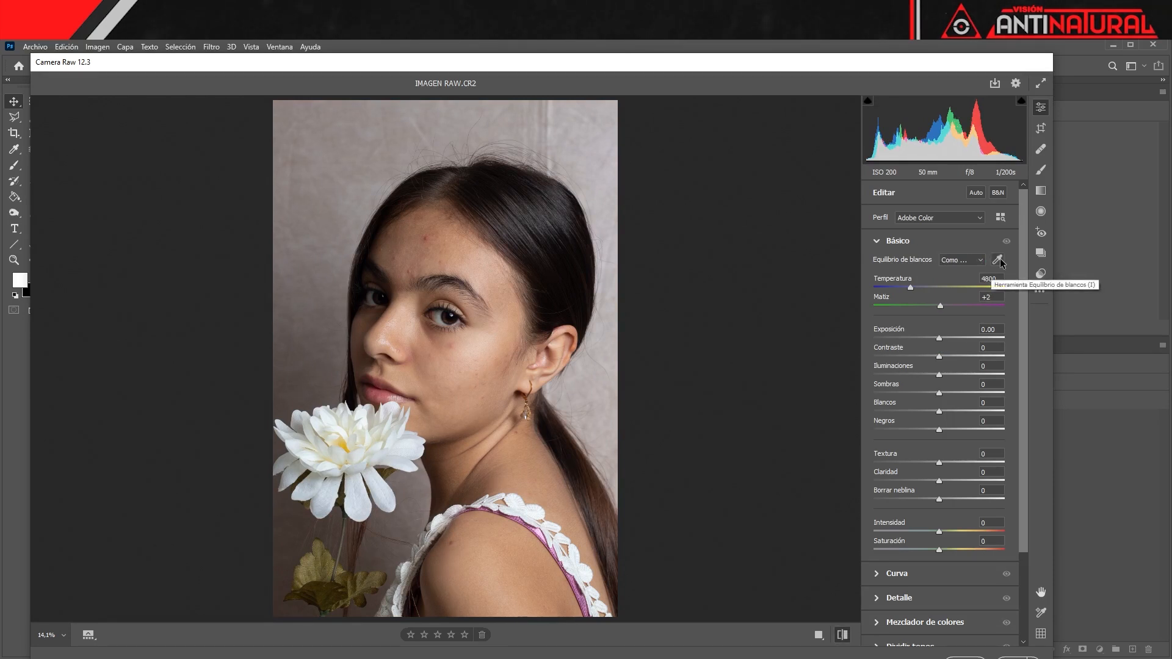
pyautogui.click(997, 260)
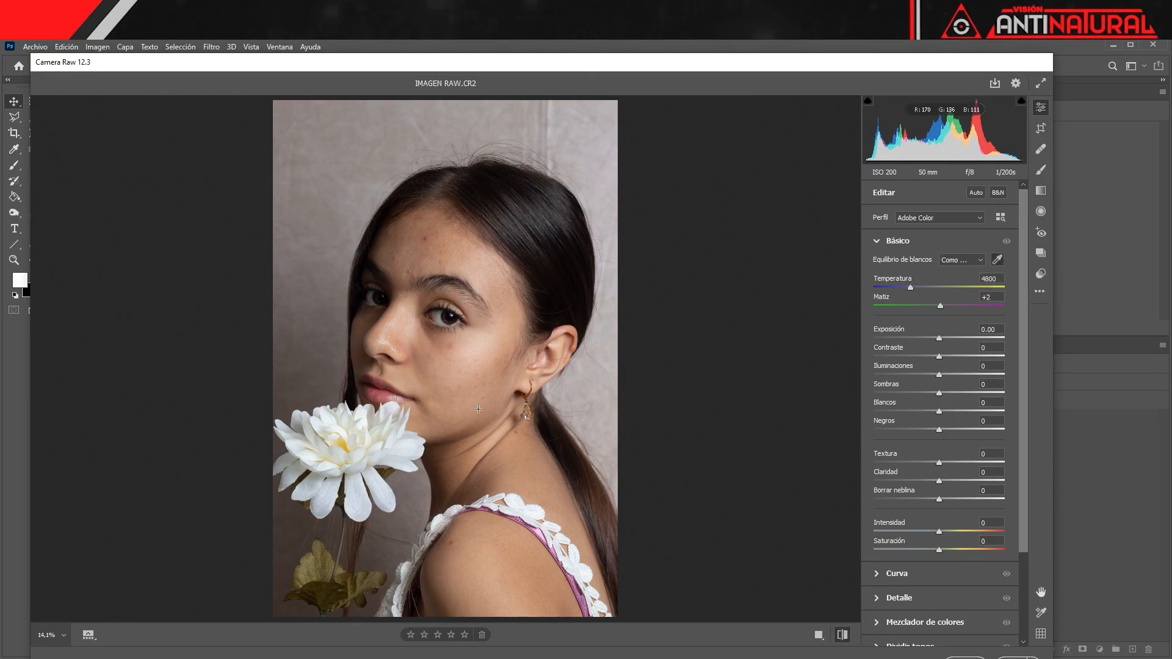
pyautogui.click(407, 452)
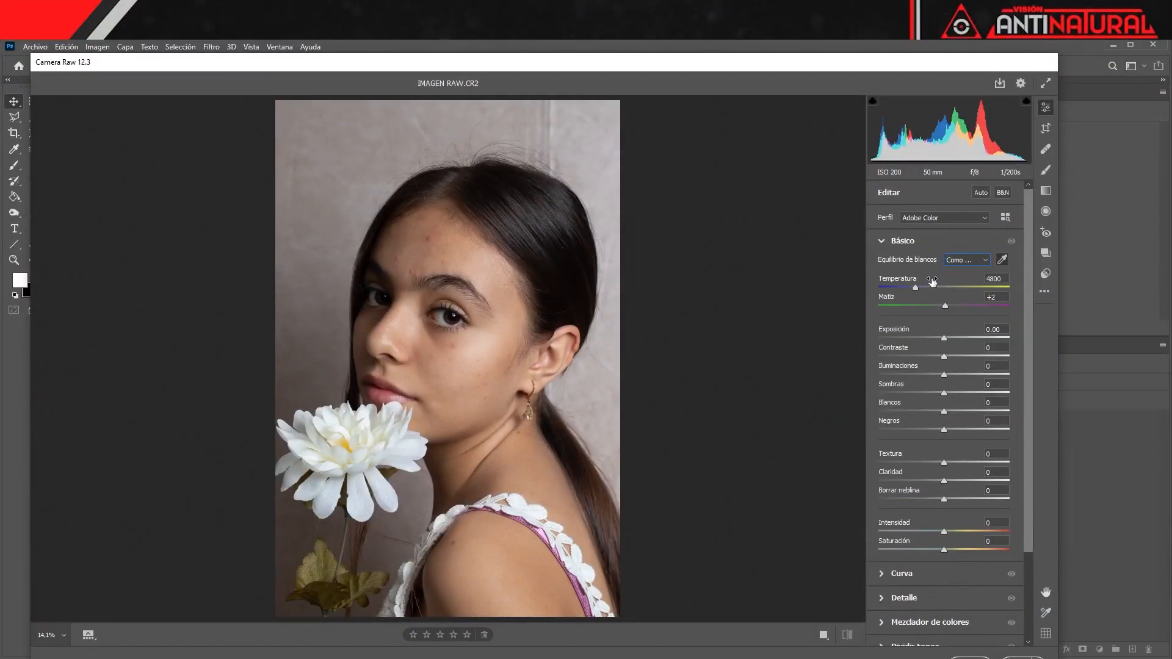
# - Try the Luz del día white balance preset once more and restore the as-shot preset
pyautogui.click(964, 261)
pyautogui.click(962, 290)
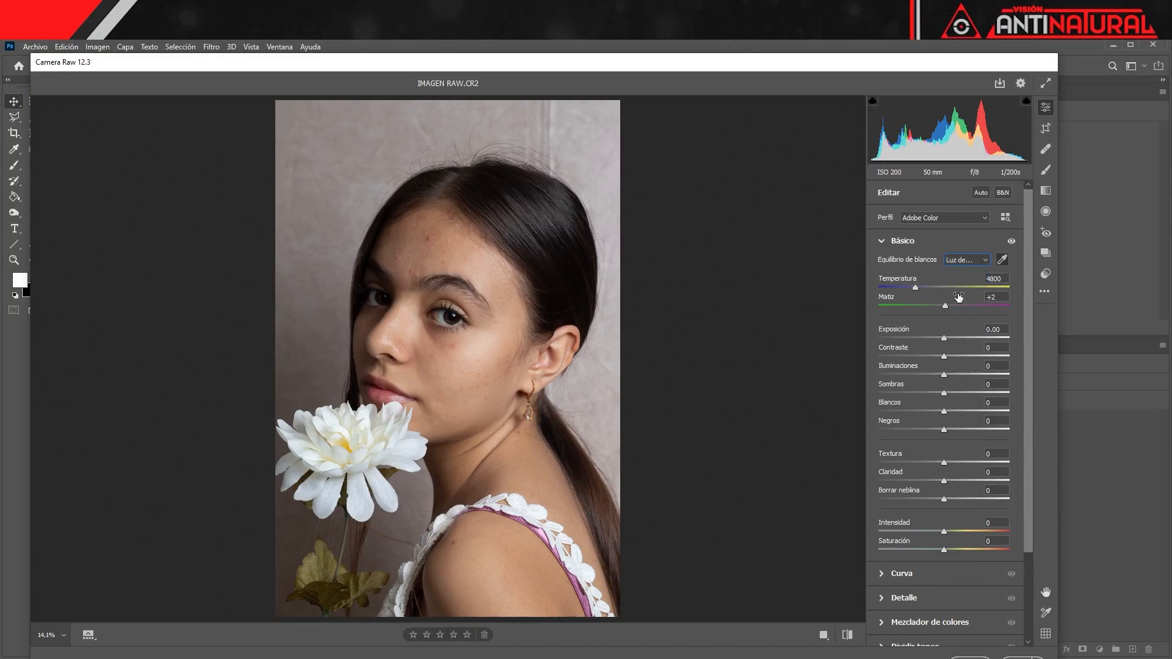
pyautogui.click(967, 264)
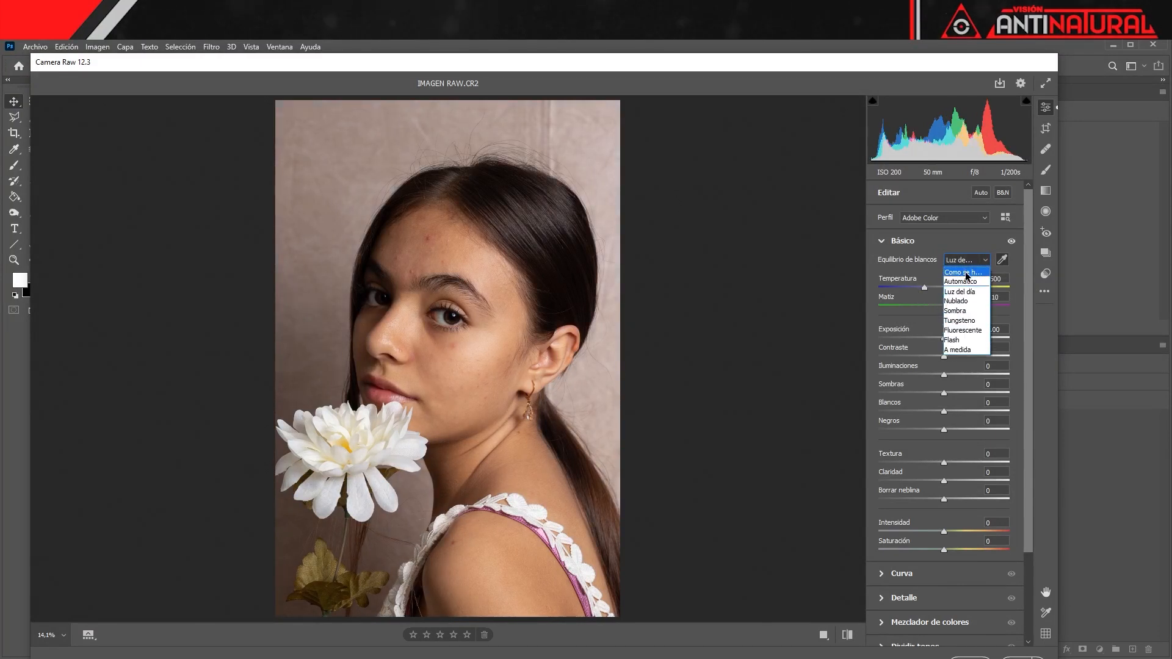
pyautogui.click(964, 268)
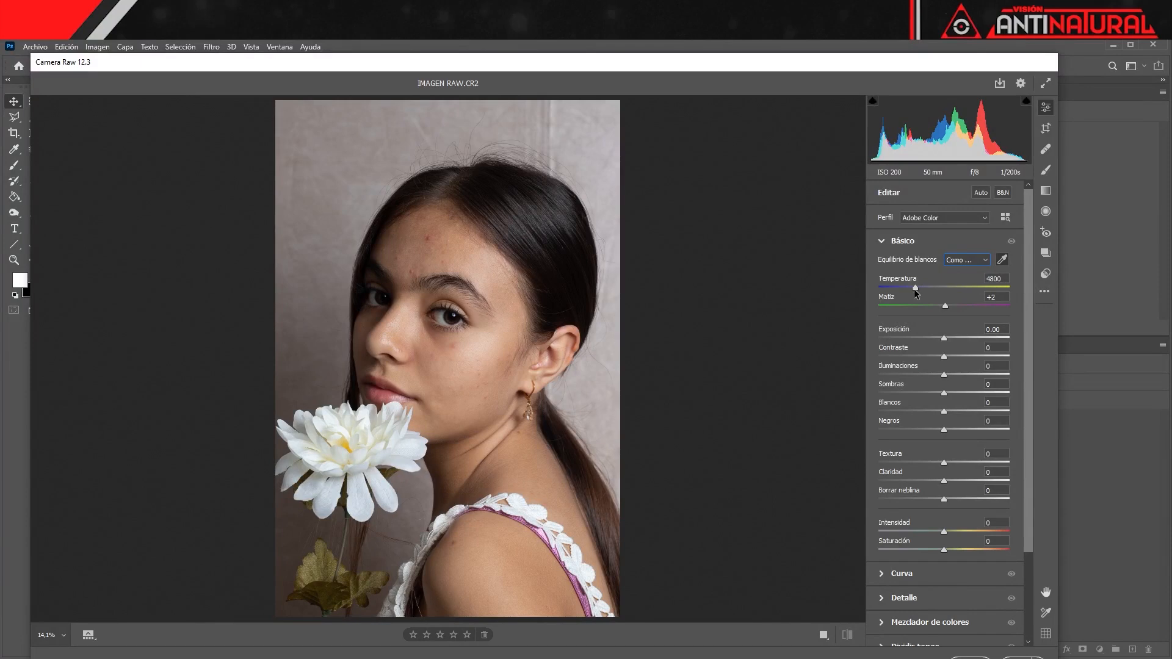
# - Try a warmer white balance with a temperature of 5700 and a tint of -7
pyautogui.moveTo(916, 289); pyautogui.dragTo(955, 297)
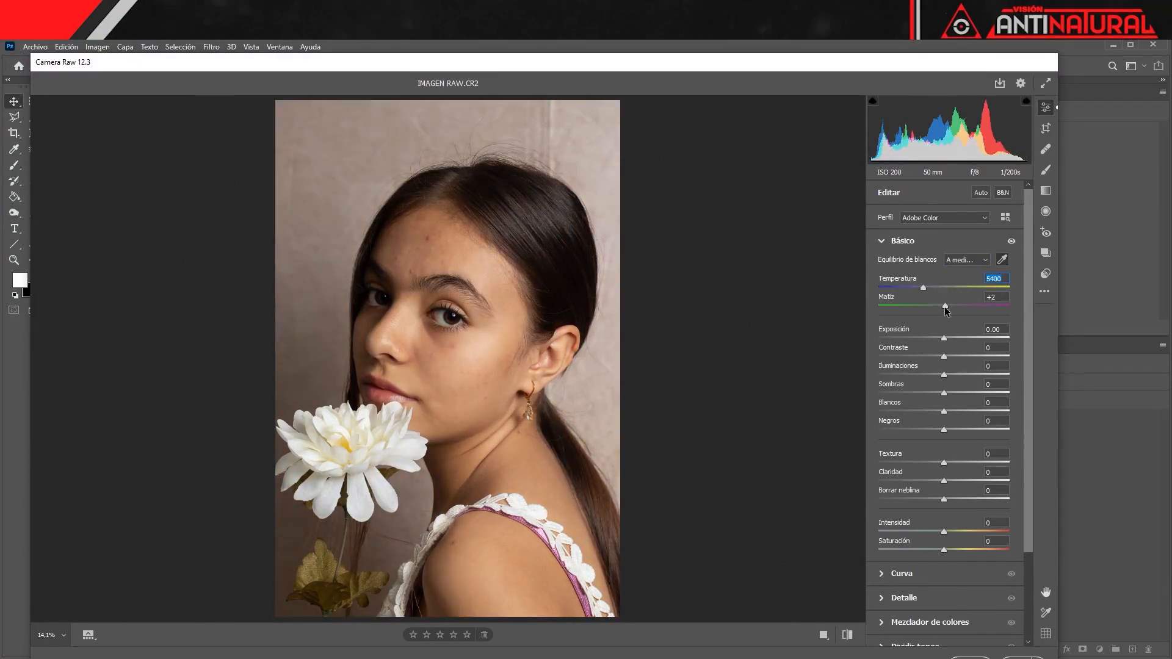
pyautogui.press('Tab')
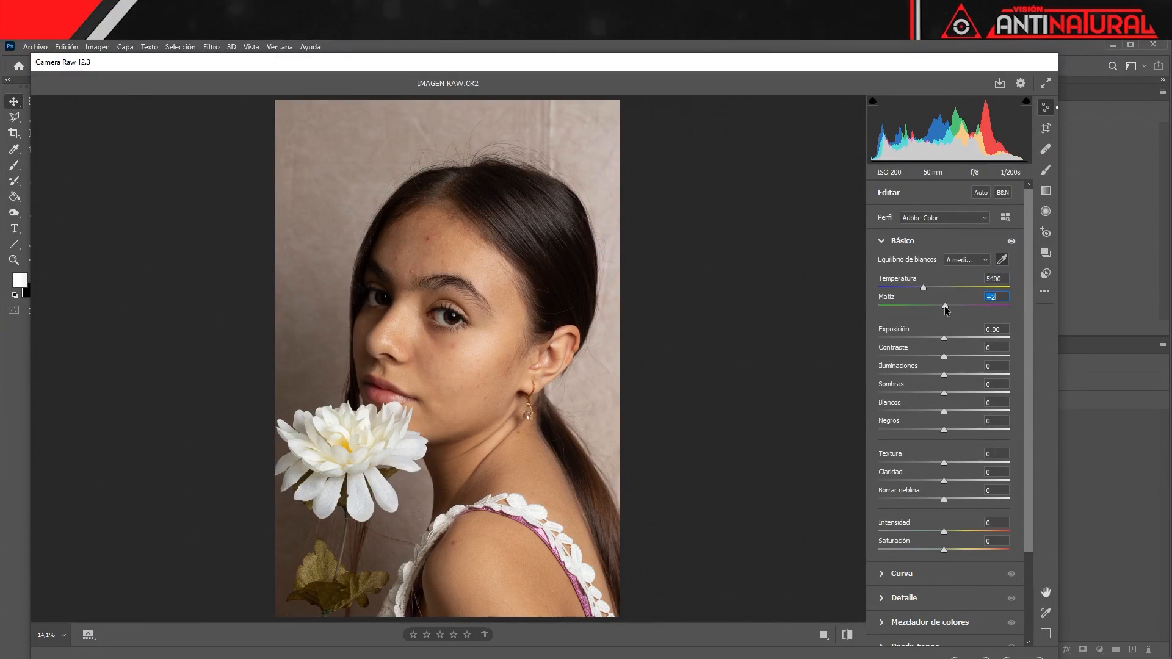
pyautogui.moveTo(925, 311)
pyautogui.mouseDown()
pyautogui.moveTo(893, 310)
pyautogui.moveTo(1003, 316)
pyautogui.moveTo(951, 316)
pyautogui.moveTo(933, 288)
pyautogui.moveTo(932, 305)
pyautogui.mouseUp()
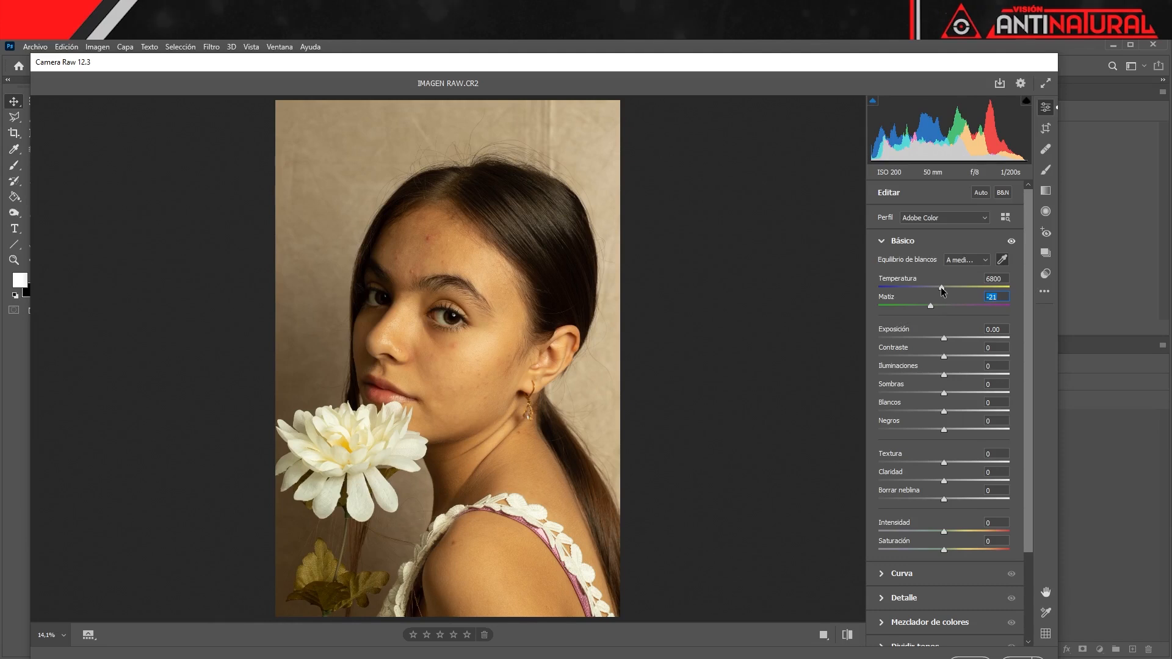
pyautogui.moveTo(941, 287)
pyautogui.mouseDown()
pyautogui.moveTo(927, 288)
pyautogui.moveTo(941, 306)
pyautogui.mouseUp()
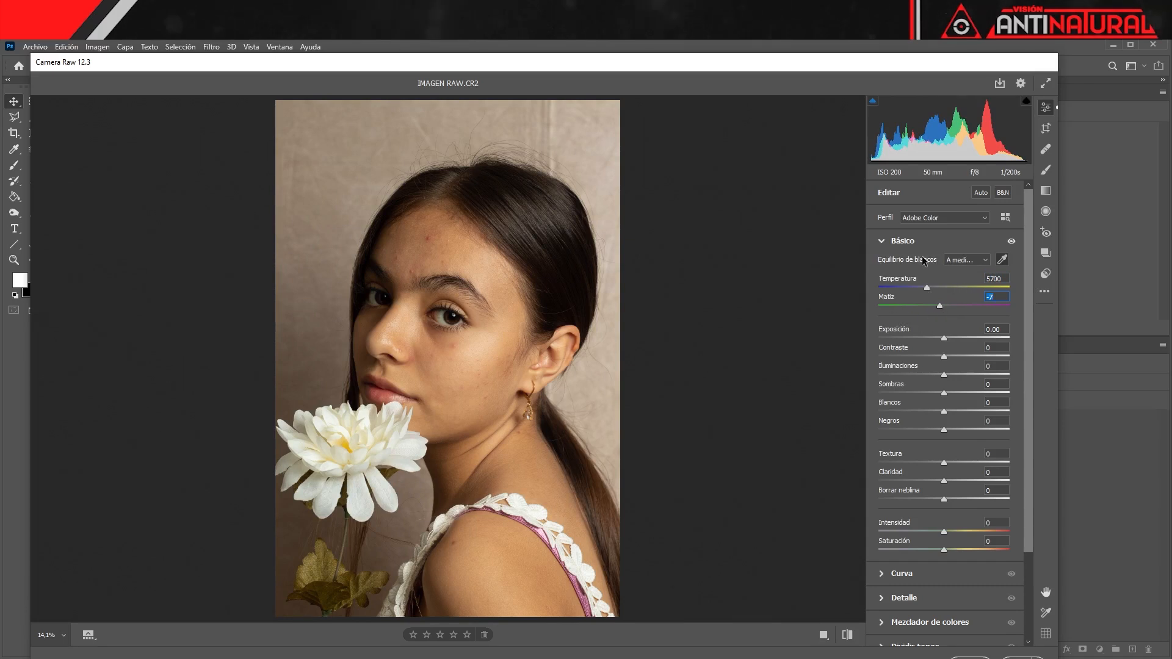
# - Undo the tint and temperature adjustments and cool the portrait's temperature to 4350
pyautogui.hotkey('ctrl', 'z')
pyautogui.hotkey('ctrl', 'z')
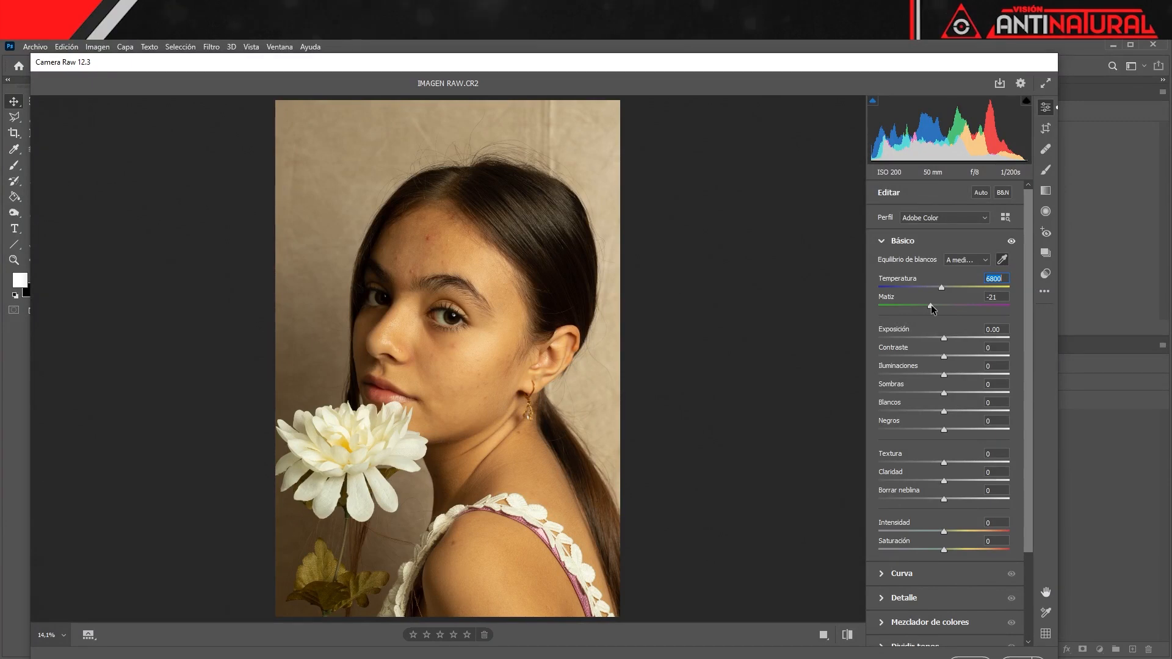
pyautogui.hotkey('ctrl', 'z')
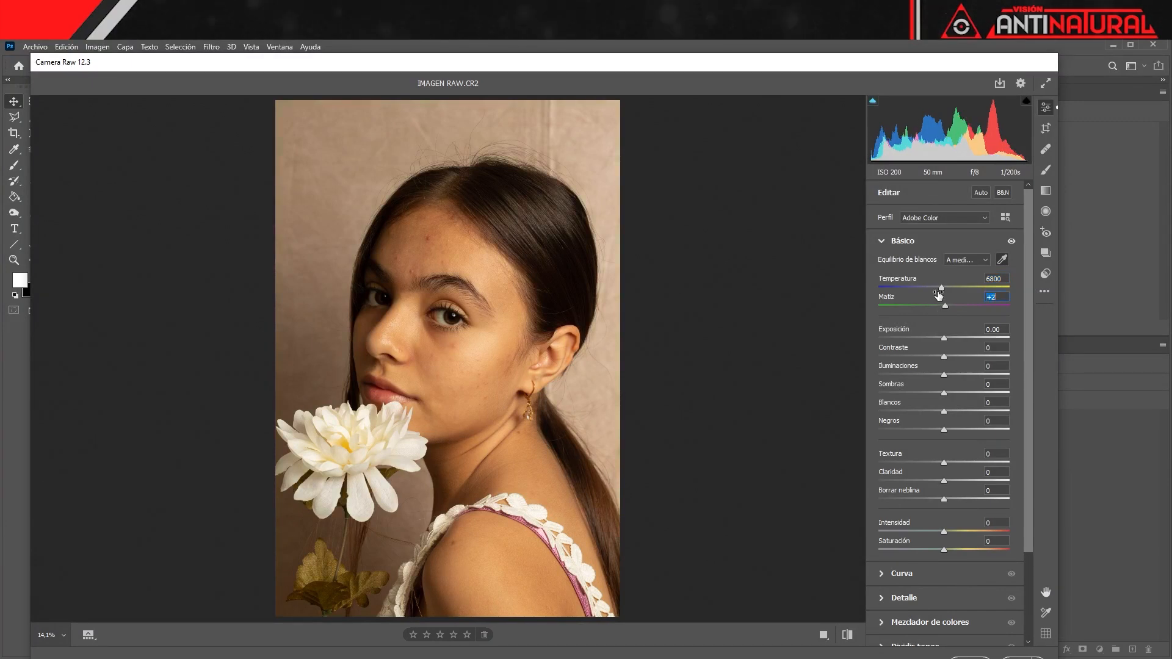
pyautogui.hotkey('ctrl', 'z')
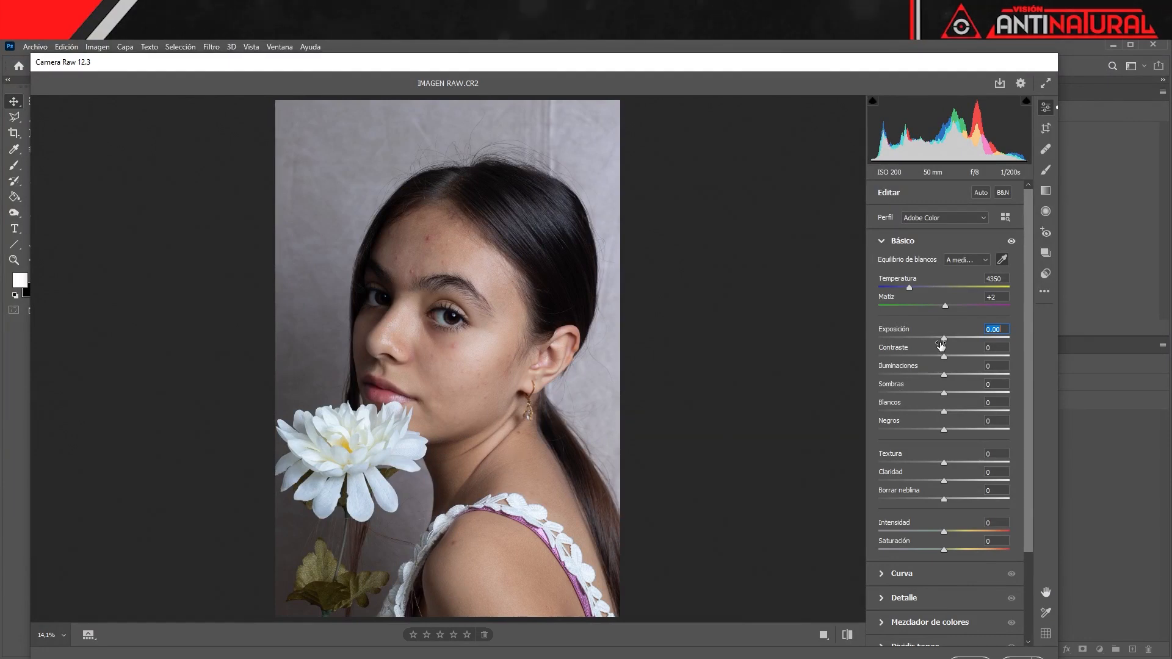
# - Try darkening the portrait with an exposure of -3.35 and reset the exposure to 0.00
pyautogui.moveTo(944, 339); pyautogui.dragTo(909, 349)
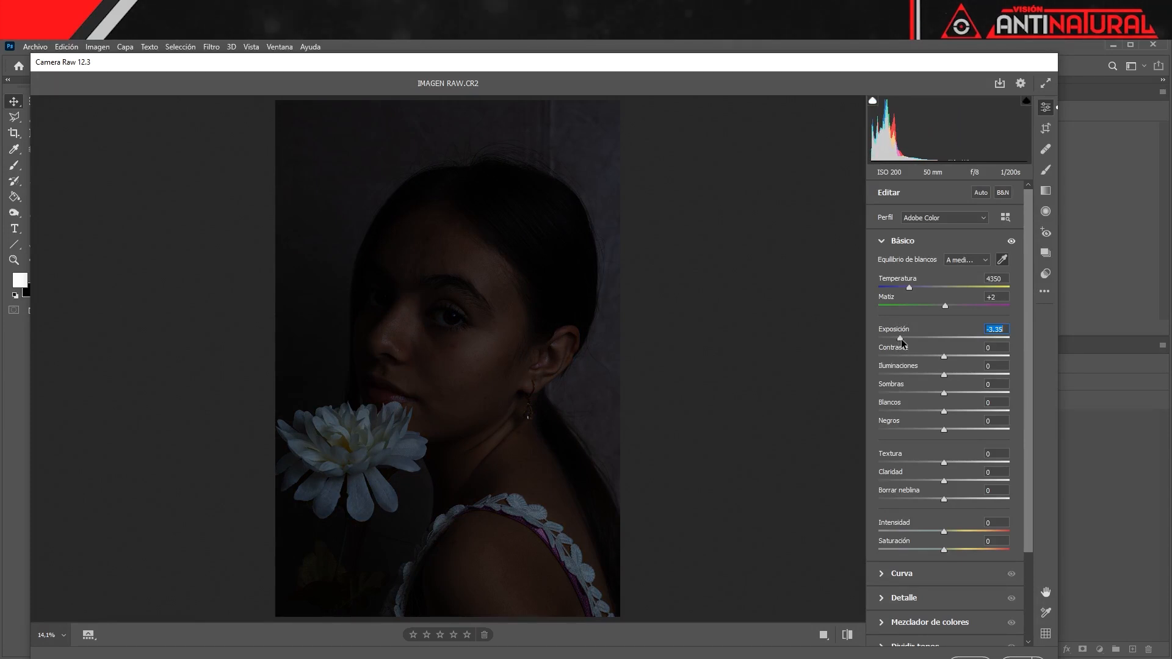
pyautogui.doubleClick(901, 339)
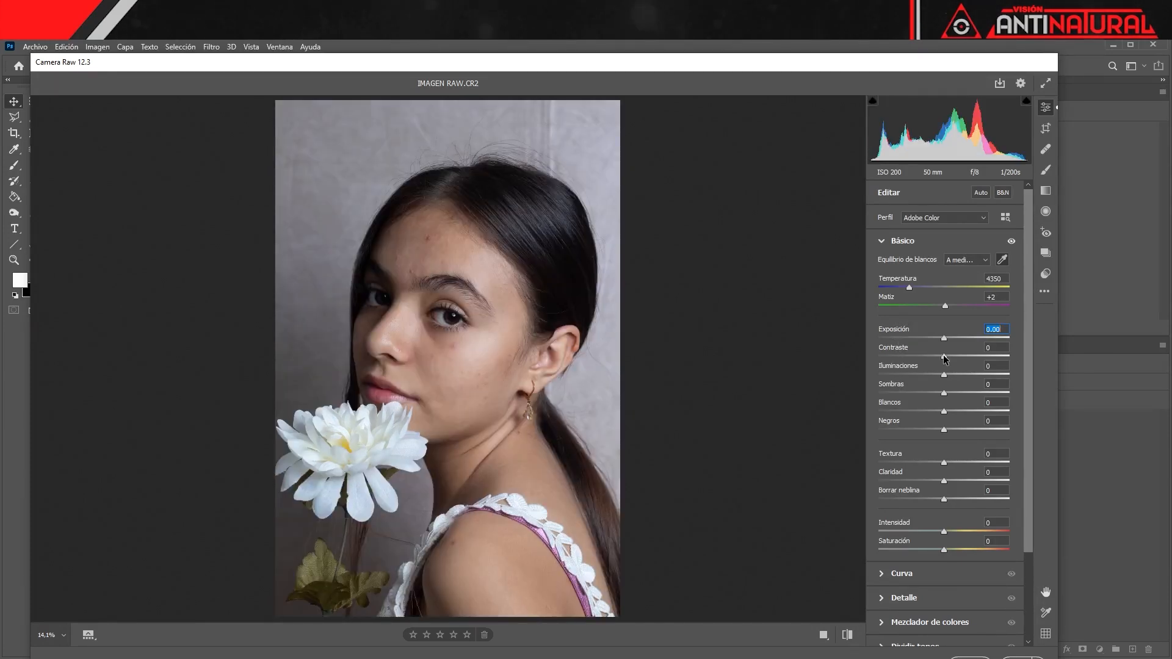
# - Try a contrast of +18 on the portrait, followed by a reduced contrast
pyautogui.press('Tab')
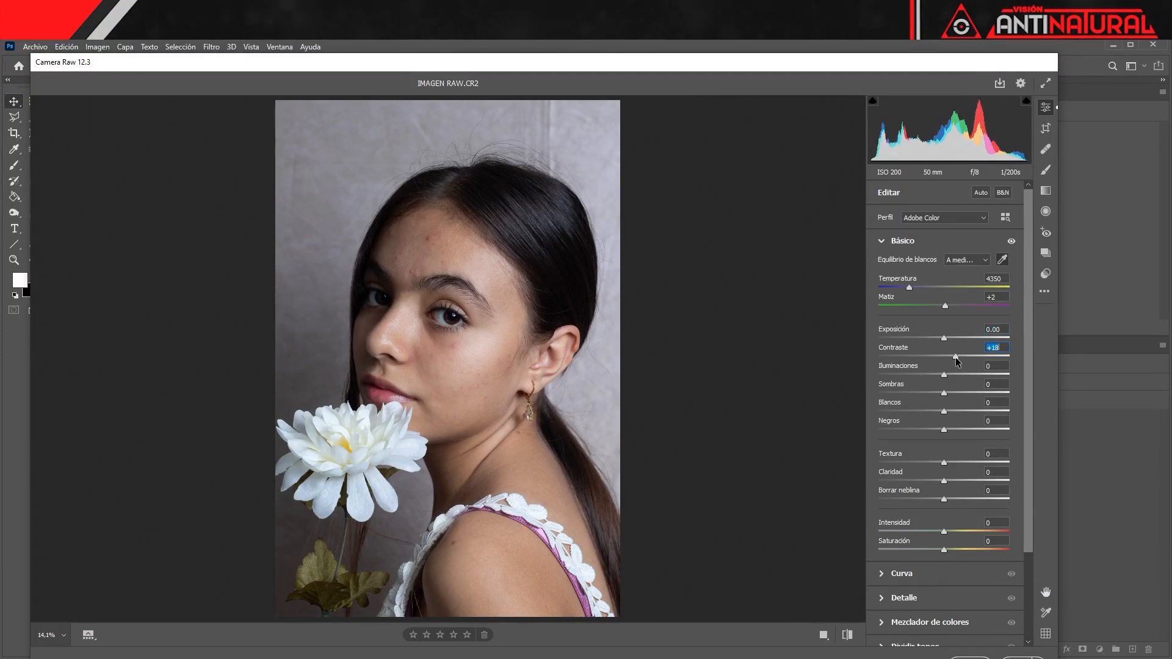
pyautogui.moveTo(956, 358); pyautogui.dragTo(893, 370)
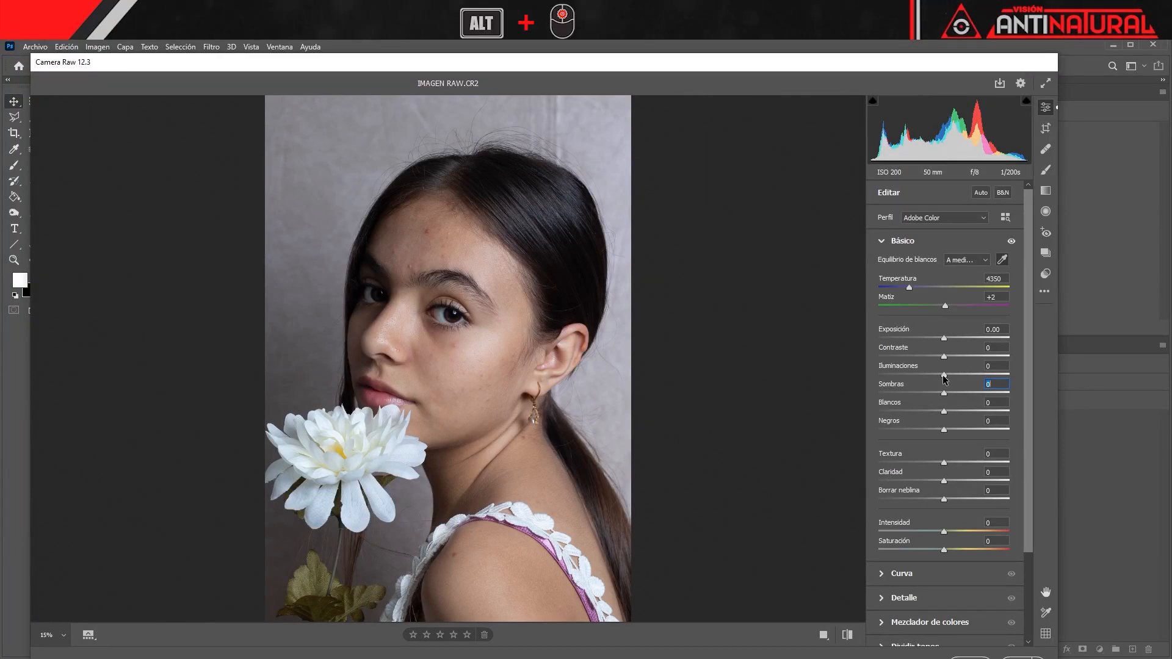
# - Try recovering detail in the white flower with highlights at -57, and reset the highlights to 0
pyautogui.keyDown('alt'); pyautogui.scroll(5, 329, 507); pyautogui.keyUp('alt')
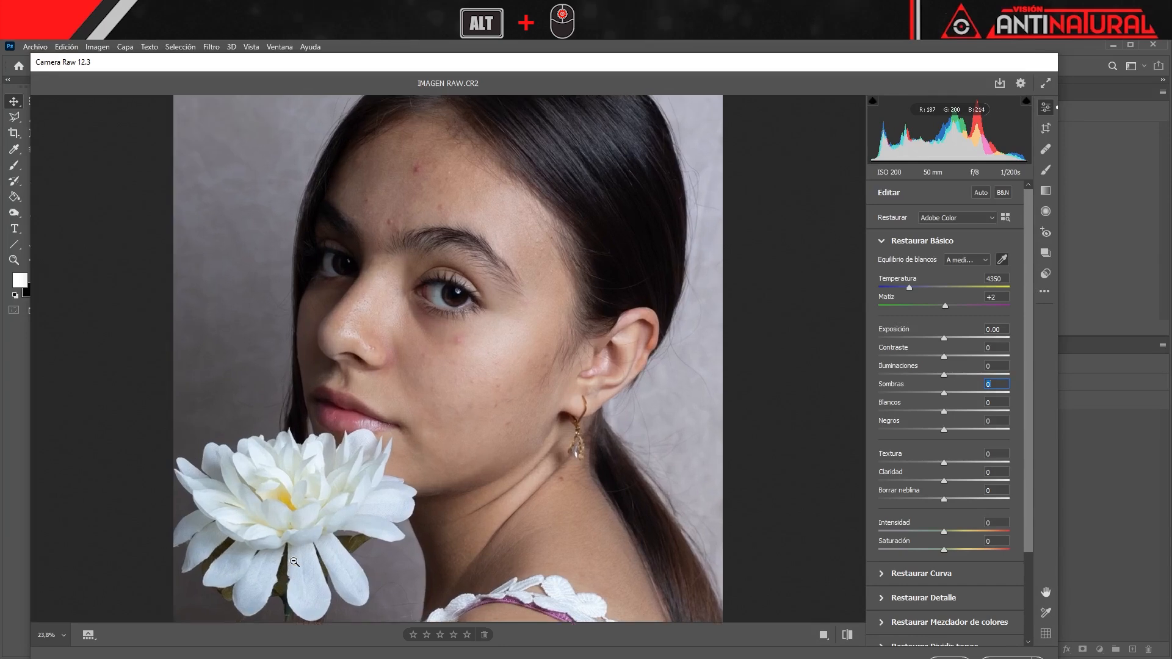
pyautogui.scroll(-4, 314, 557)
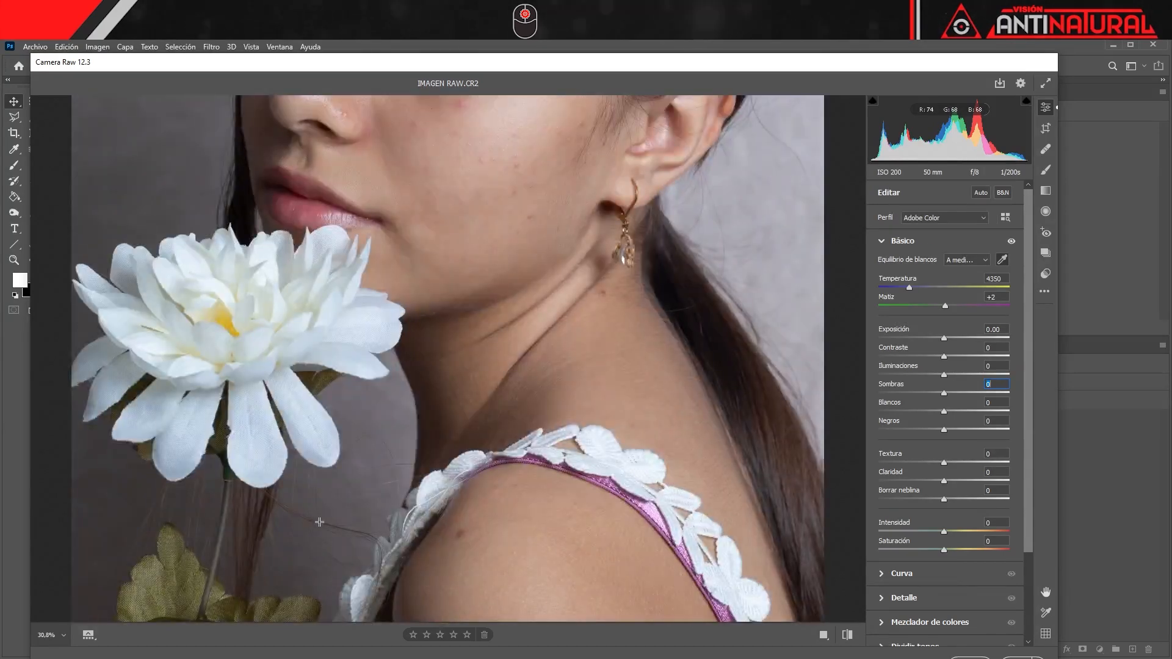
pyautogui.click(944, 375)
pyautogui.moveTo(944, 375); pyautogui.dragTo(907, 382)
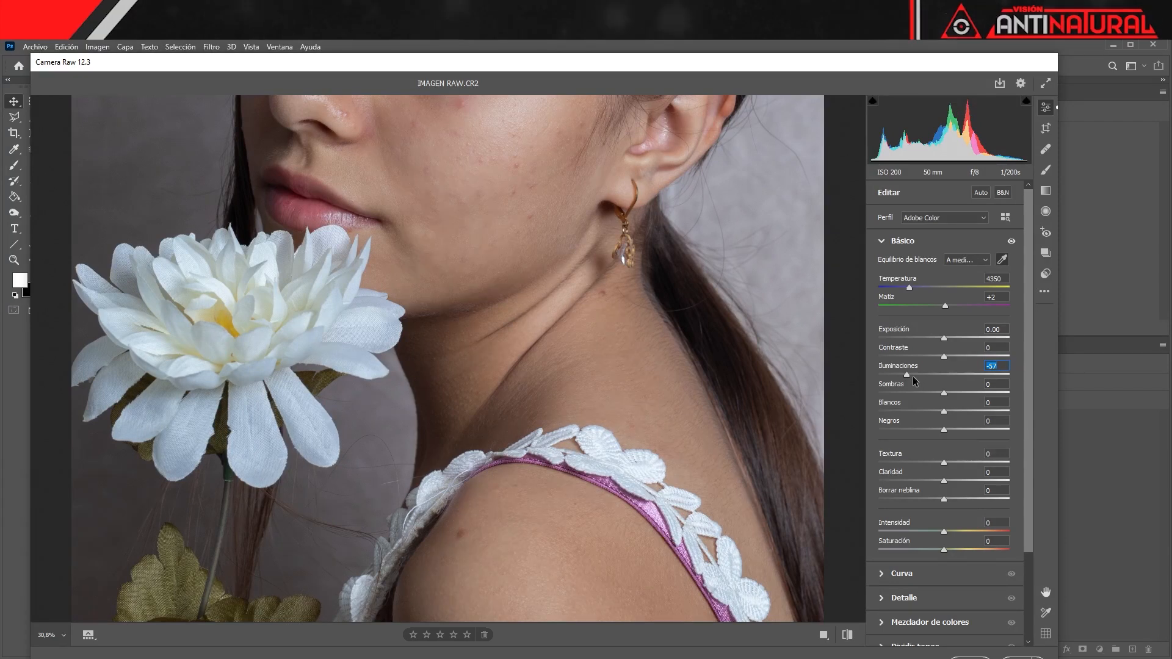
pyautogui.doubleClick(907, 374)
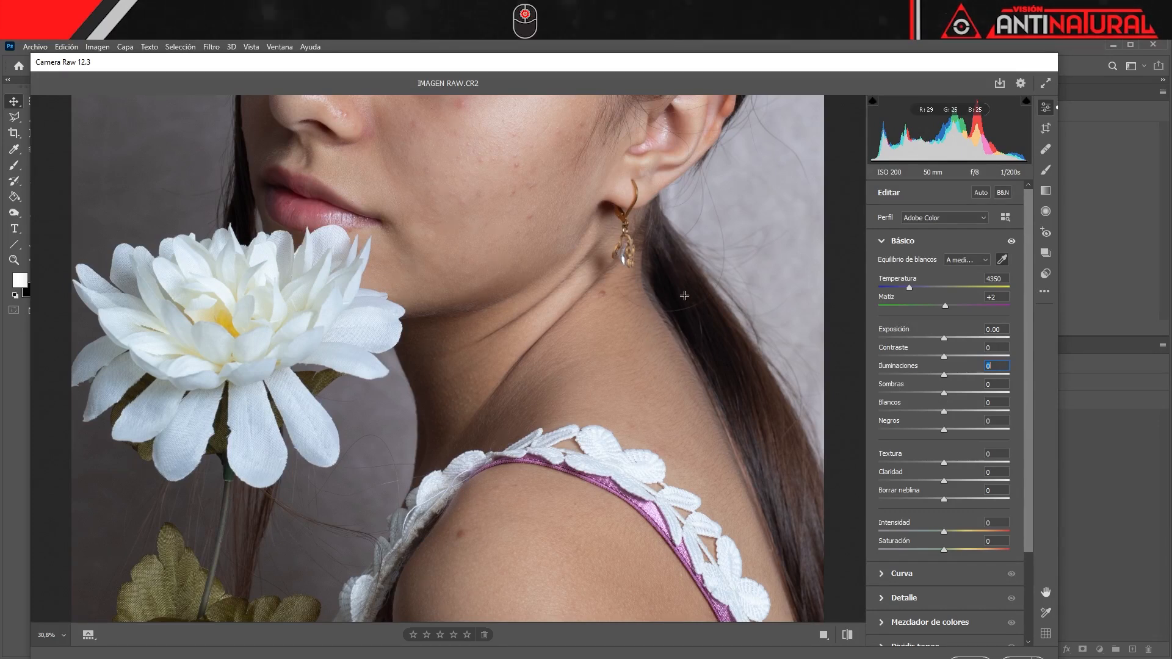
# - Try darkening the shadows to -8 and brightening them strongly around the portrait's dark hair
pyautogui.scroll(5, 684, 296)
pyautogui.scroll(2, 684, 295)
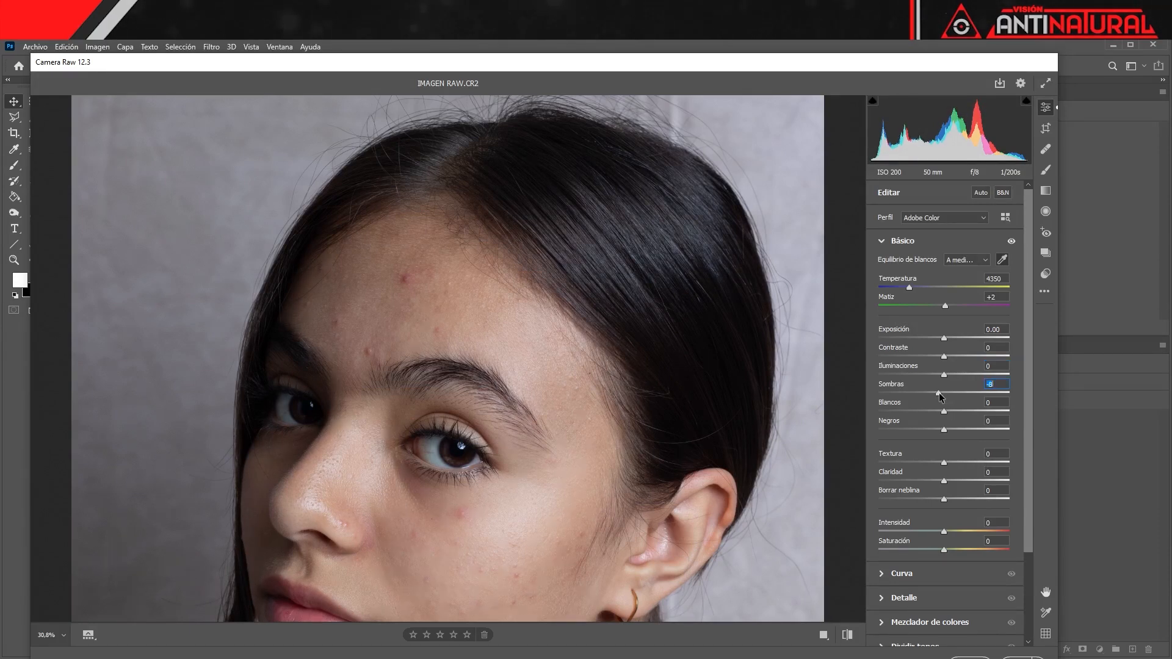
pyautogui.moveTo(946, 396); pyautogui.dragTo(997, 400)
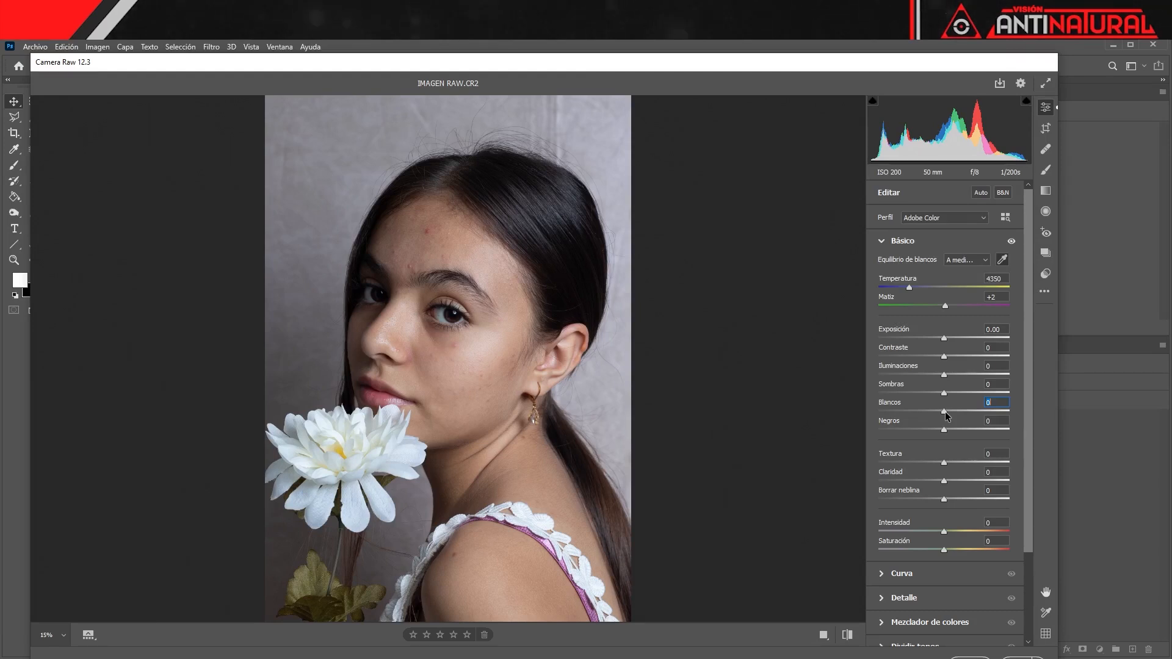
# - Try the whites at +98 and at -54, and reset them to 0
pyautogui.moveTo(945, 412); pyautogui.dragTo(1008, 412)
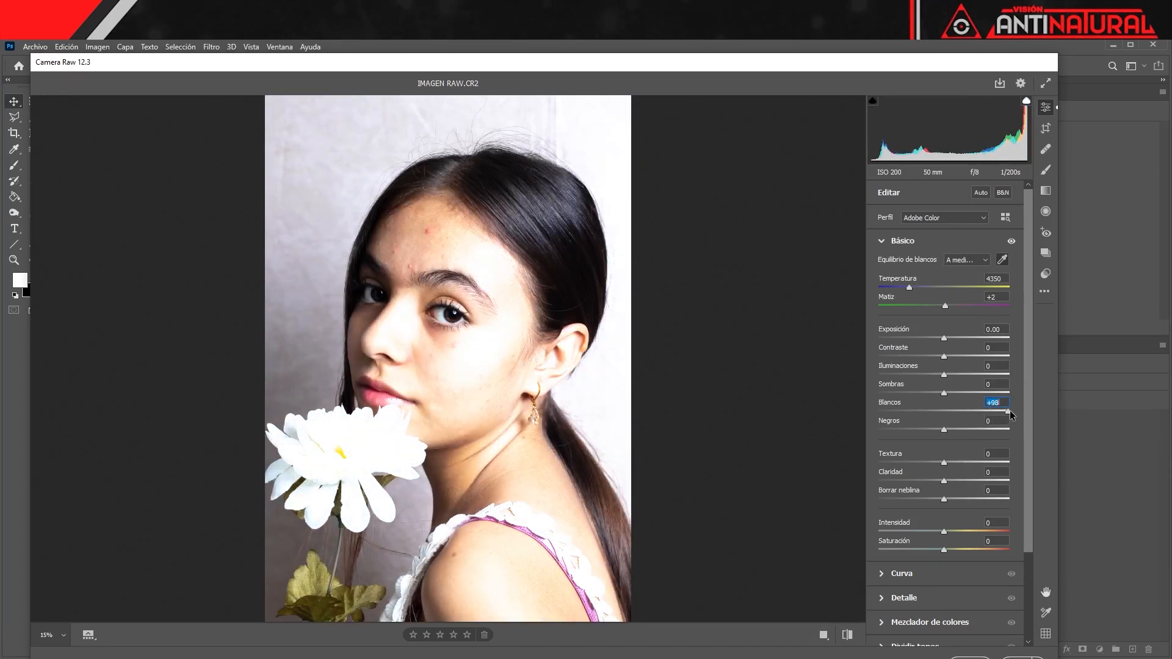
pyautogui.moveTo(1010, 413); pyautogui.dragTo(910, 413)
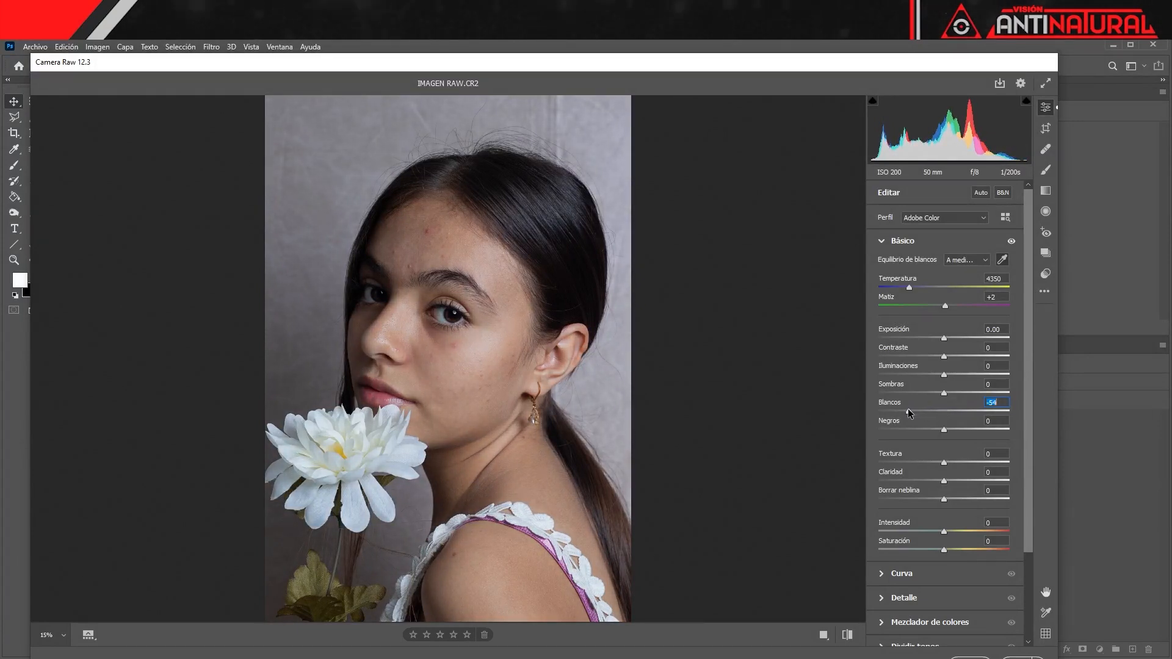
pyautogui.moveTo(908, 409); pyautogui.dragTo(935, 409)
pyautogui.doubleClick(938, 411)
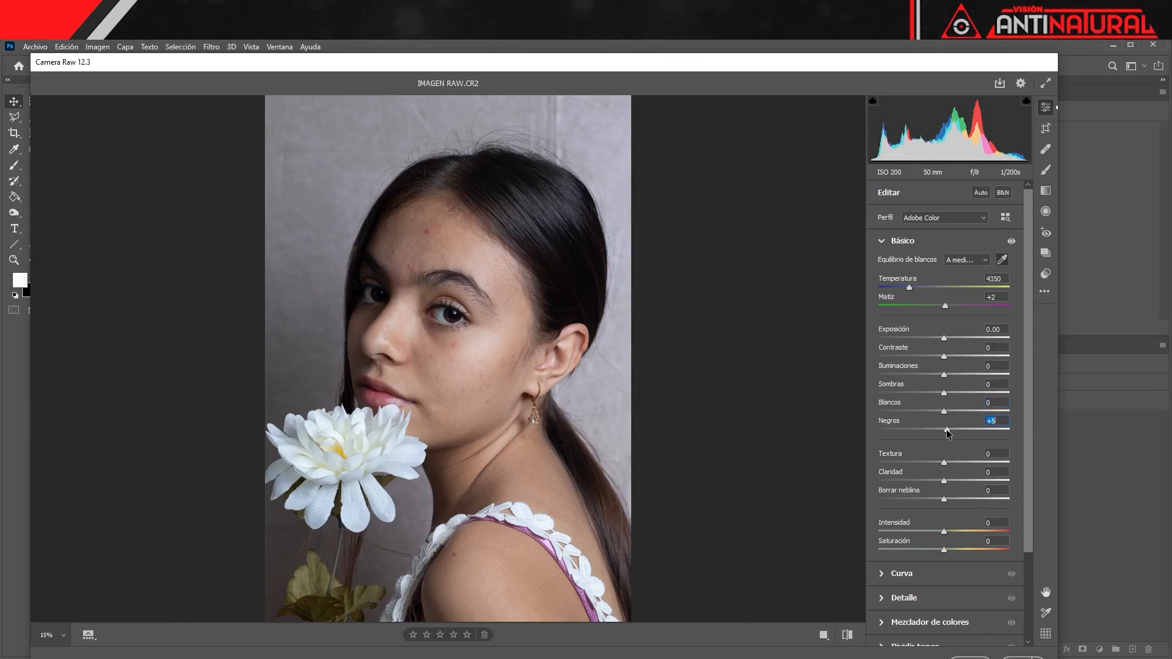
# - Try the blacks at +90 and at -66, and reset them to 0
pyautogui.moveTo(944, 432); pyautogui.dragTo(993, 433)
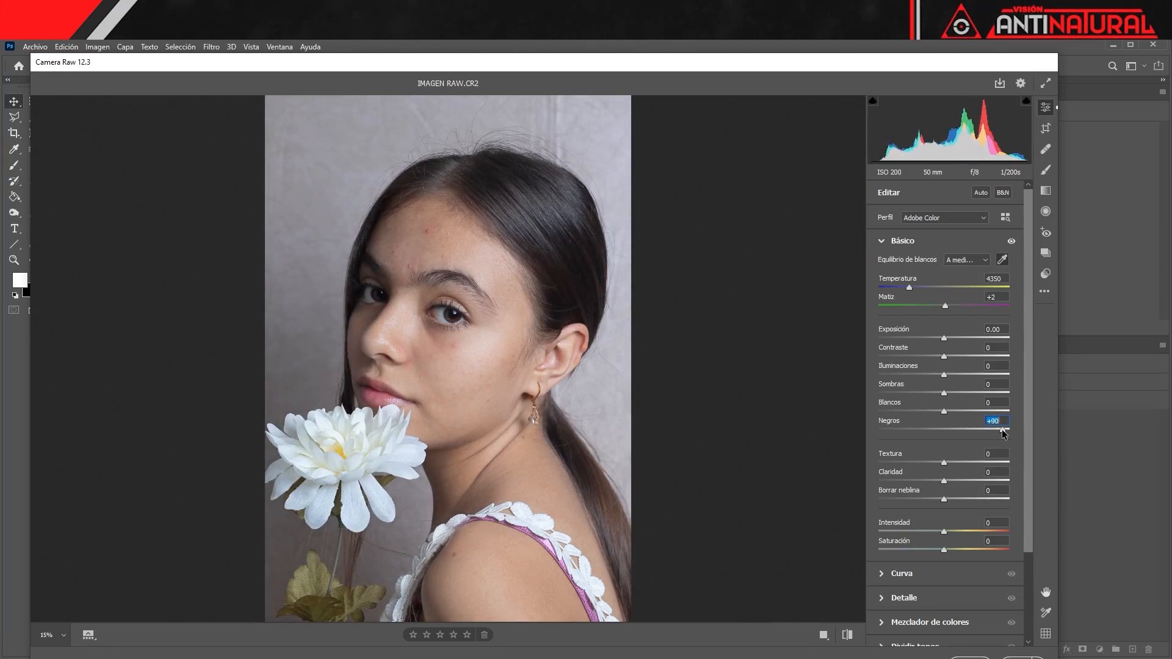
pyautogui.moveTo(1006, 433); pyautogui.dragTo(899, 435)
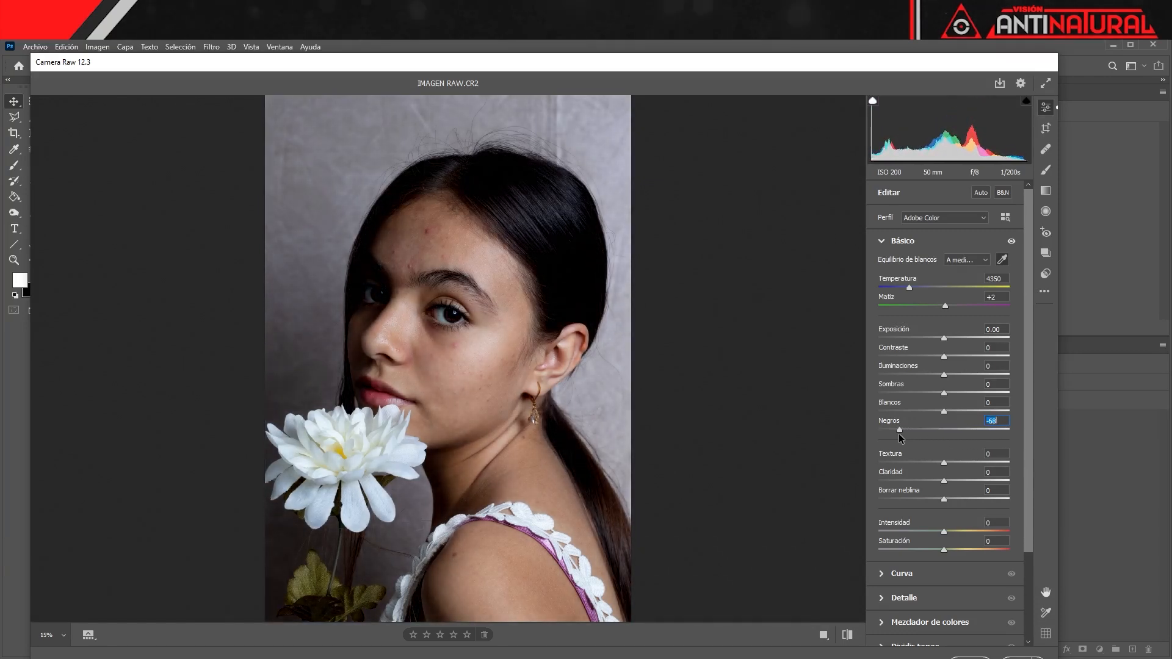
pyautogui.doubleClick(899, 433)
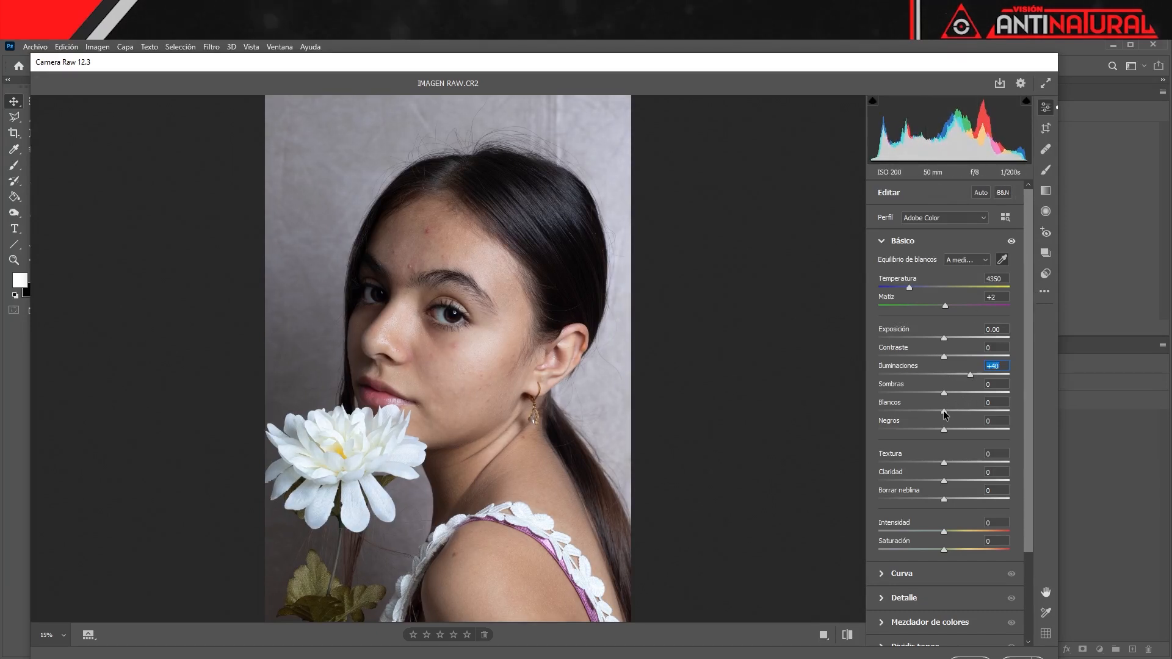
# - Try whites at +46 on top of the raised highlights, and reset the highlights
pyautogui.moveTo(944, 412); pyautogui.dragTo(972, 411)
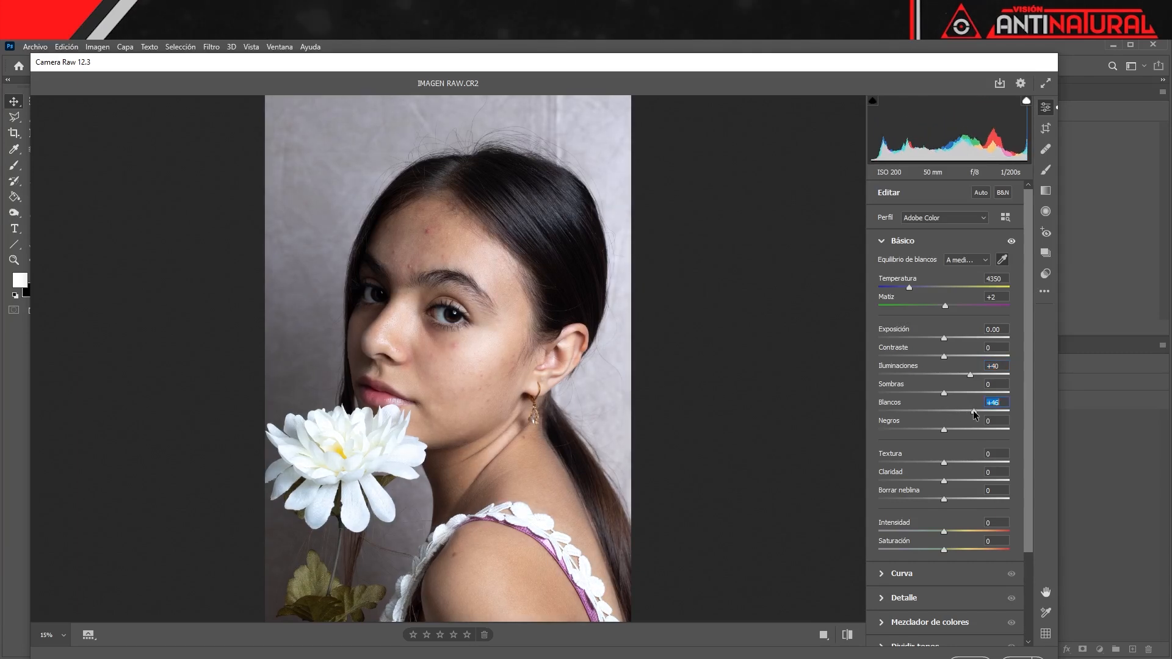
pyautogui.doubleClick(970, 375)
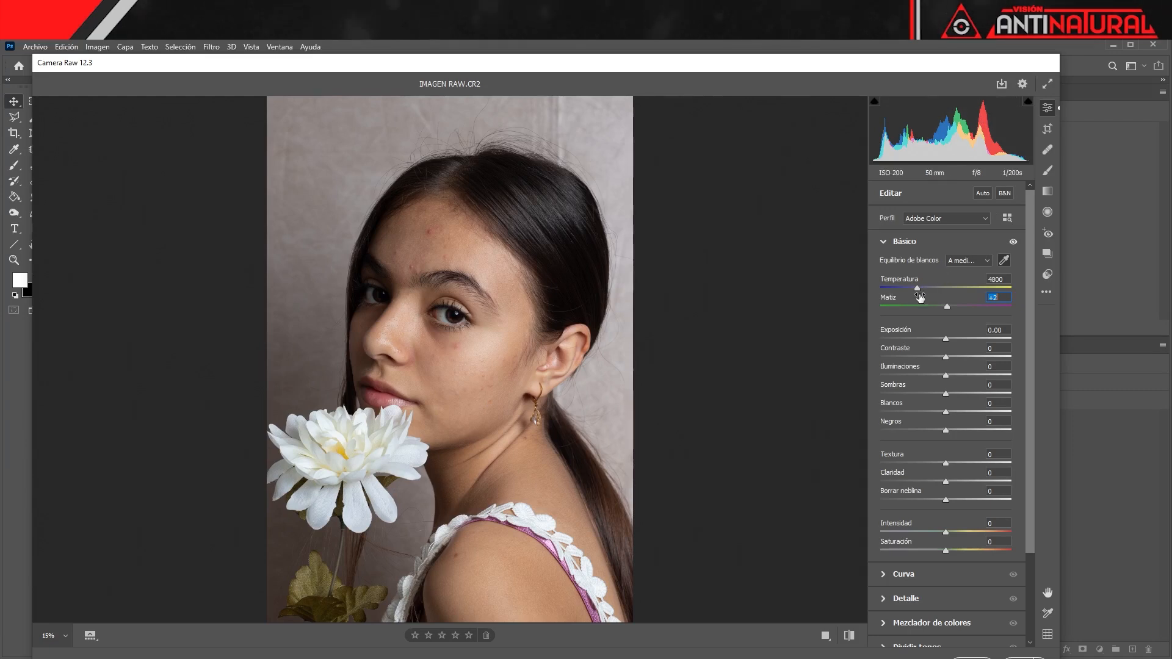
# - Try a warm temperature of 6900 and a cold one of 2950, and reset the temperature to 4800
pyautogui.moveTo(919, 291); pyautogui.dragTo(947, 292)
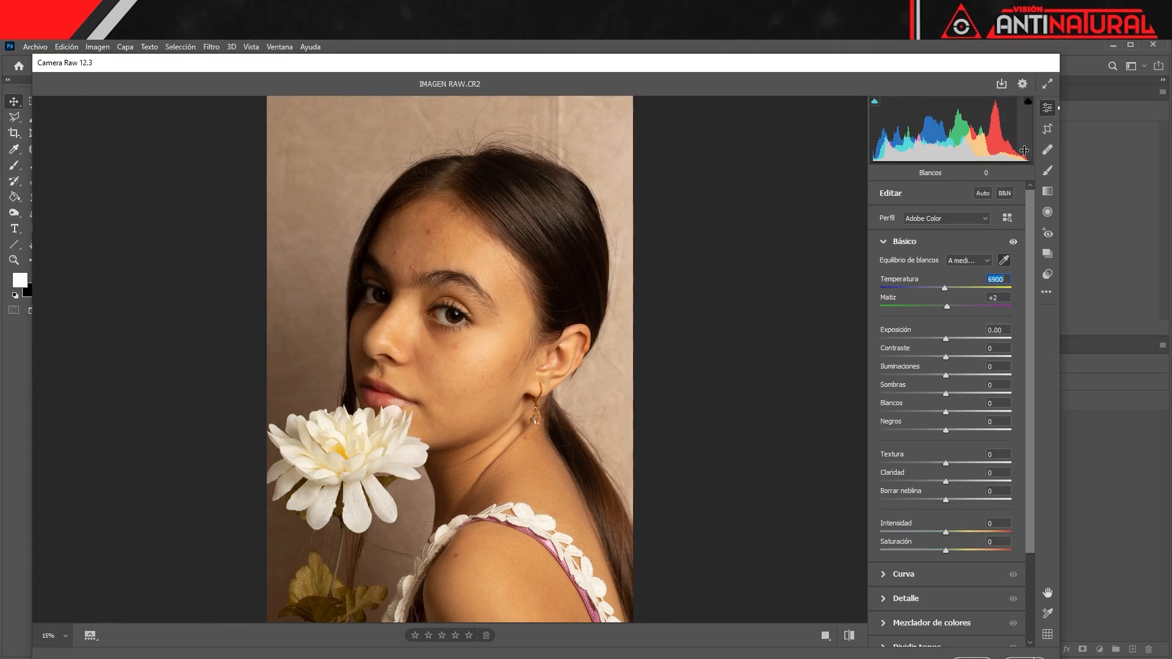
pyautogui.moveTo(947, 288); pyautogui.dragTo(892, 287)
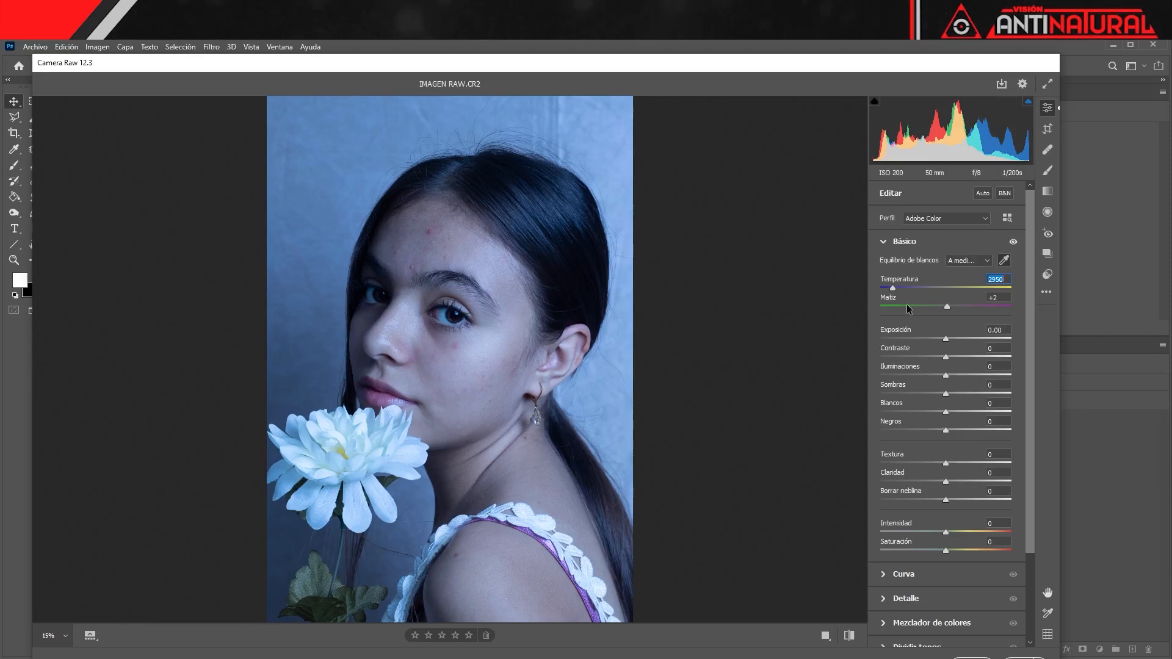
pyautogui.doubleClick(894, 290)
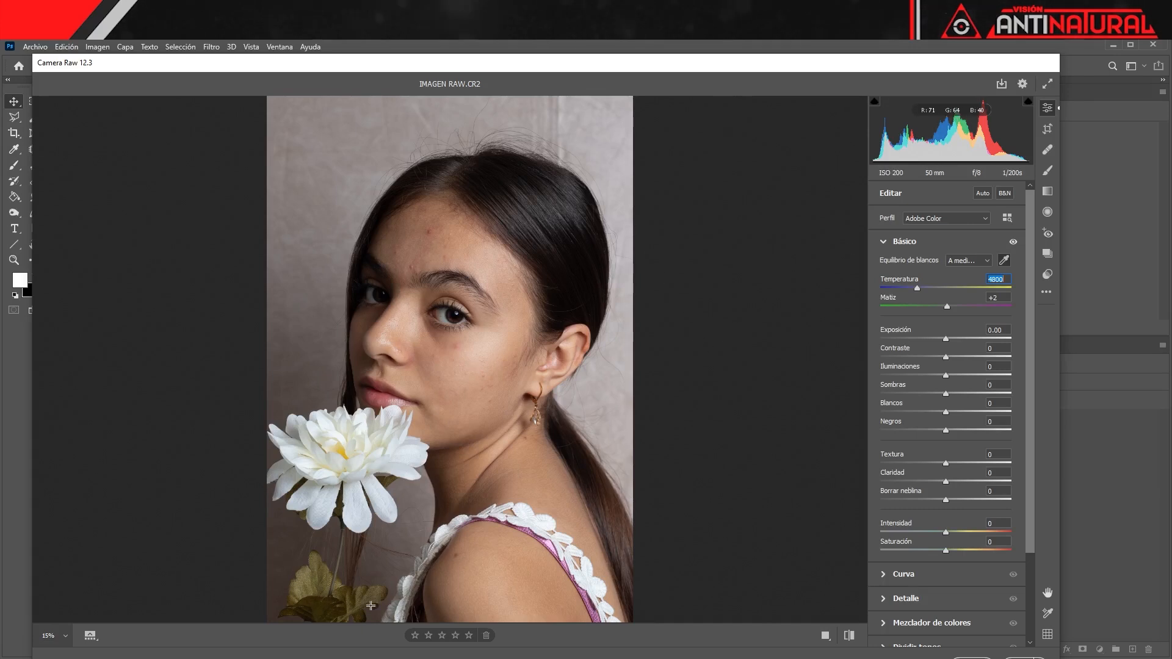
# - Turn on the highlight clipping warning for the portrait
pyautogui.press('Tab')
pyautogui.press('Tab')
pyautogui.press('Tab')
pyautogui.press('Tab')
pyautogui.press('Tab')
pyautogui.press('Tab')
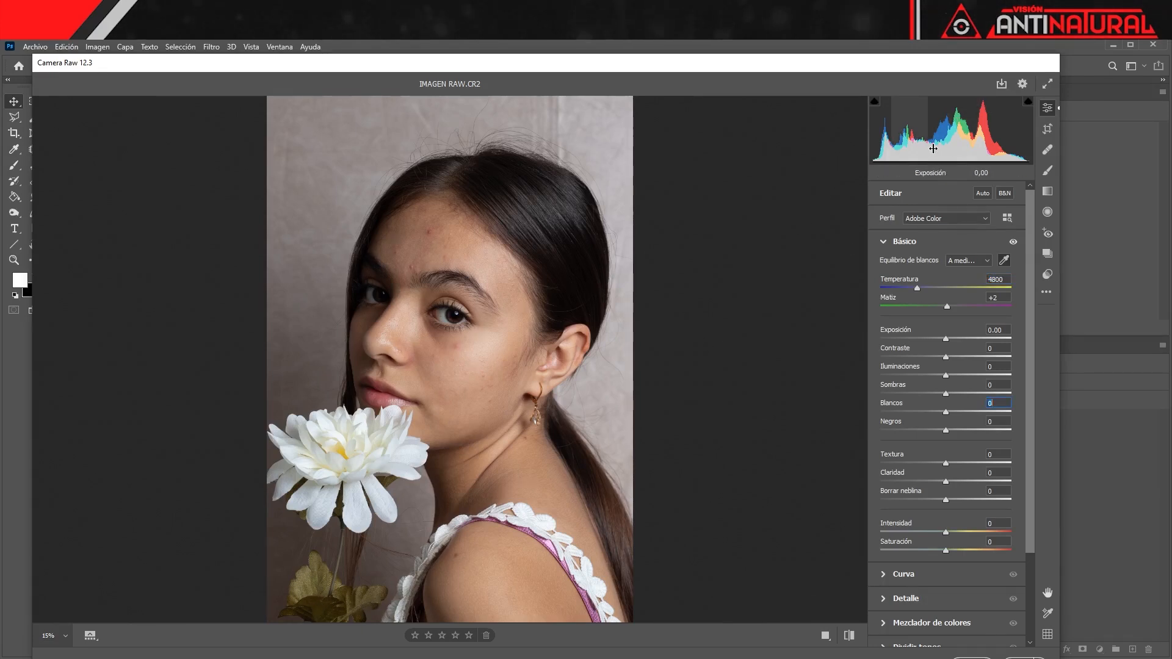
pyautogui.click(1028, 102)
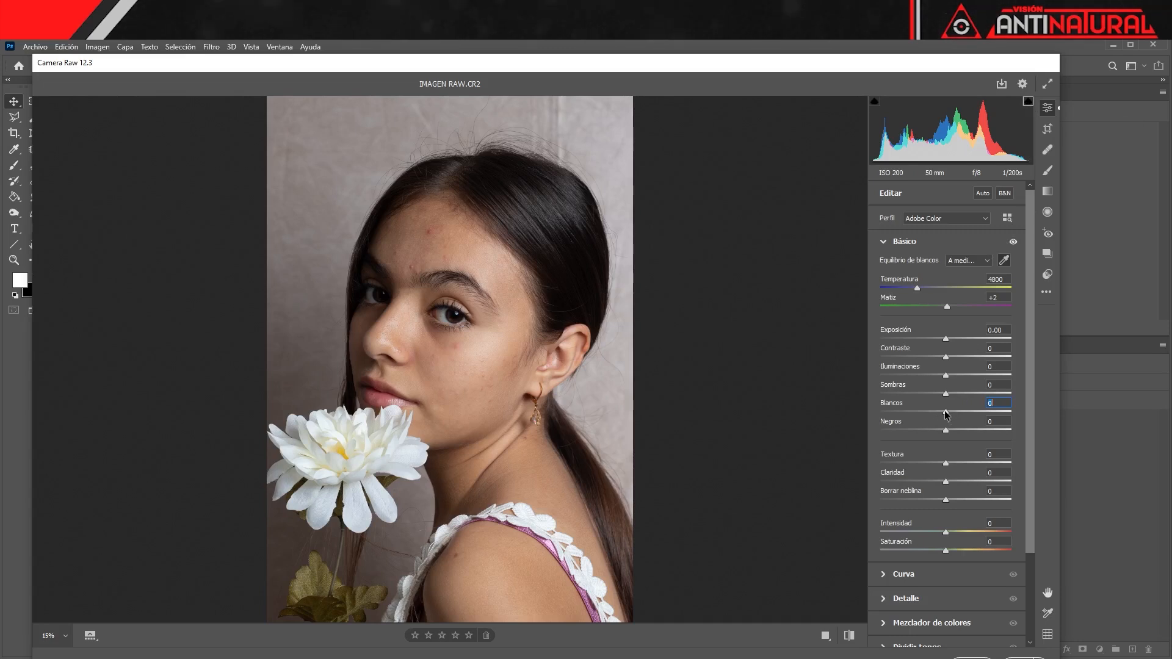
# - Test the clipping warnings by raising the whites to +70, resetting them to 0, and lowering the blacks to -33 and beyond
pyautogui.moveTo(949, 414); pyautogui.dragTo(993, 414)
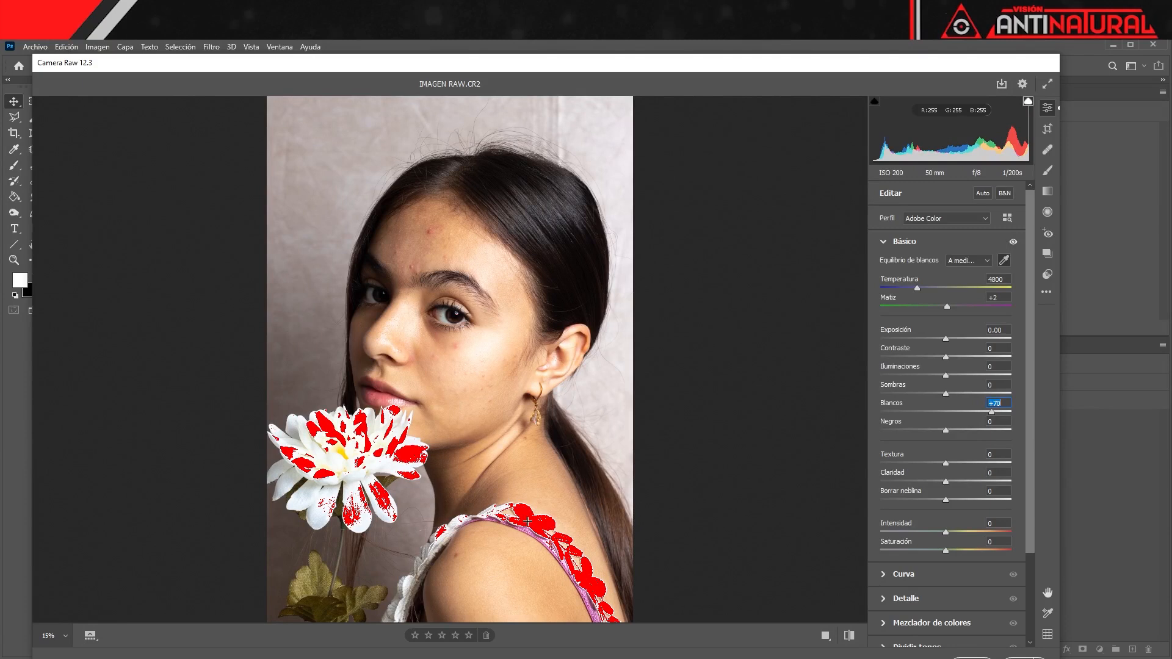
pyautogui.doubleClick(992, 413)
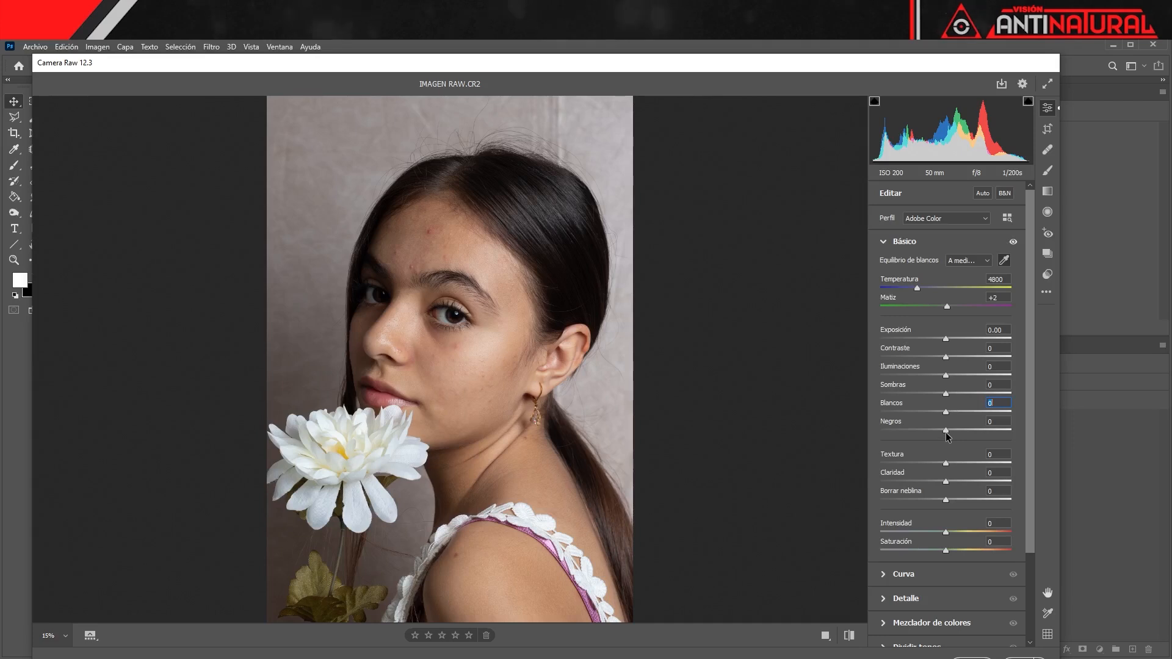
pyautogui.moveTo(947, 435); pyautogui.dragTo(927, 435)
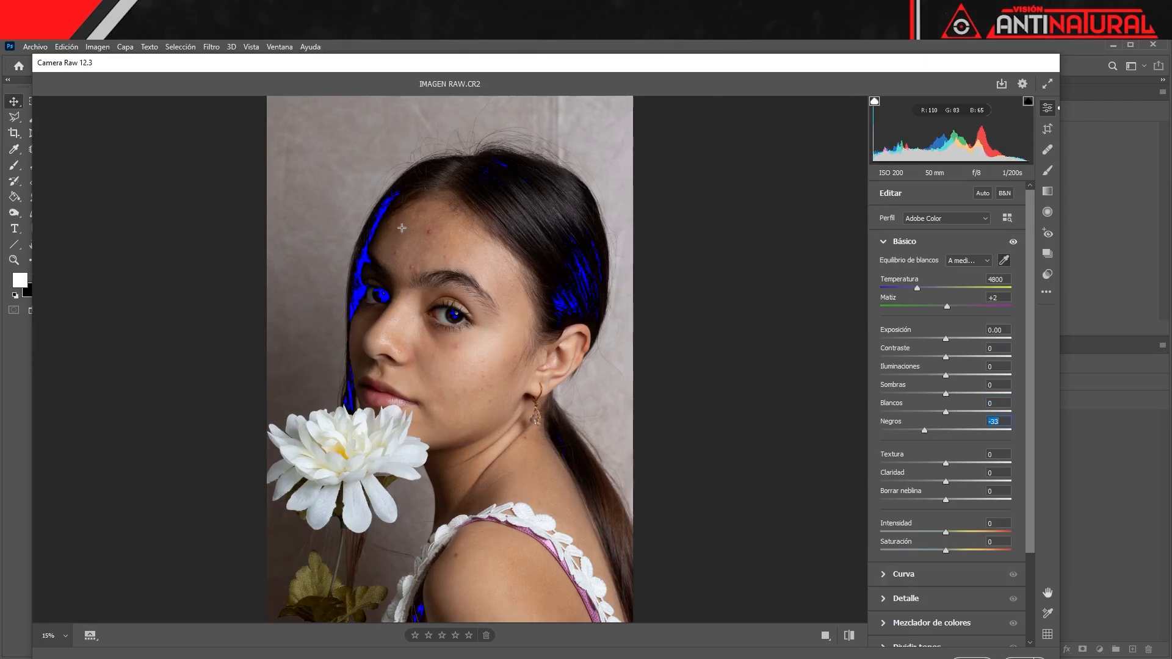
pyautogui.moveTo(923, 431); pyautogui.dragTo(901, 432)
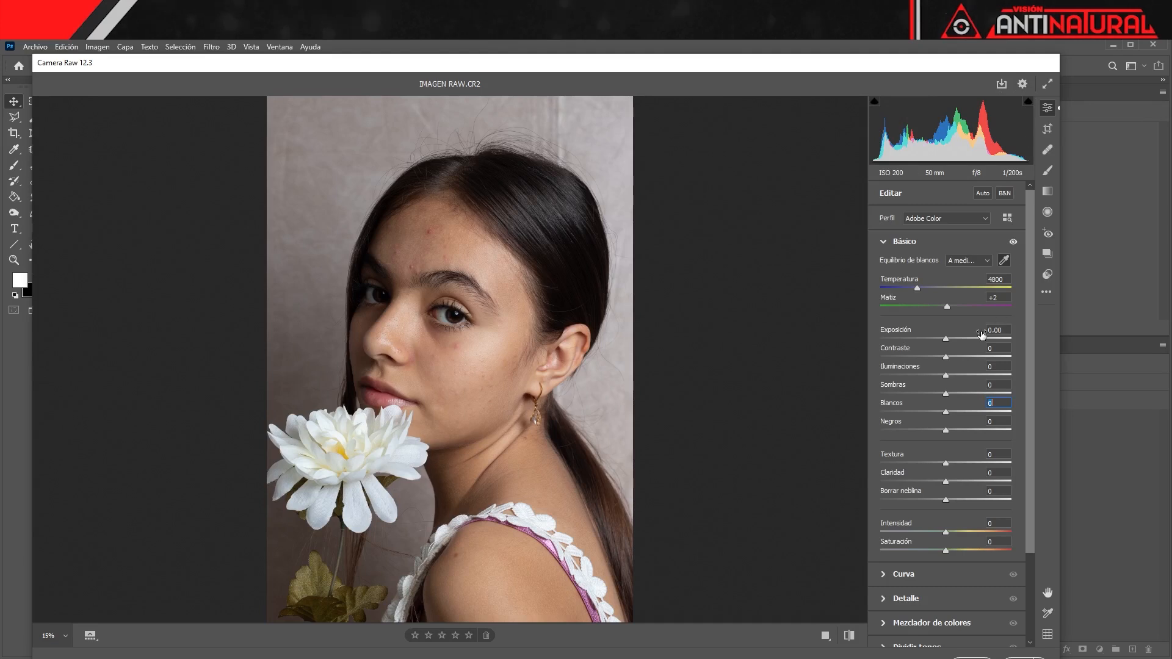
# - Try whites at -41 and blacks at -24, and reset the whites to 0 after raising them in the highlight clipping preview
pyautogui.moveTo(946, 417)
pyautogui.mouseDown()
pyautogui.moveTo(919, 417)
pyautogui.moveTo(929, 431)
pyautogui.mouseUp()
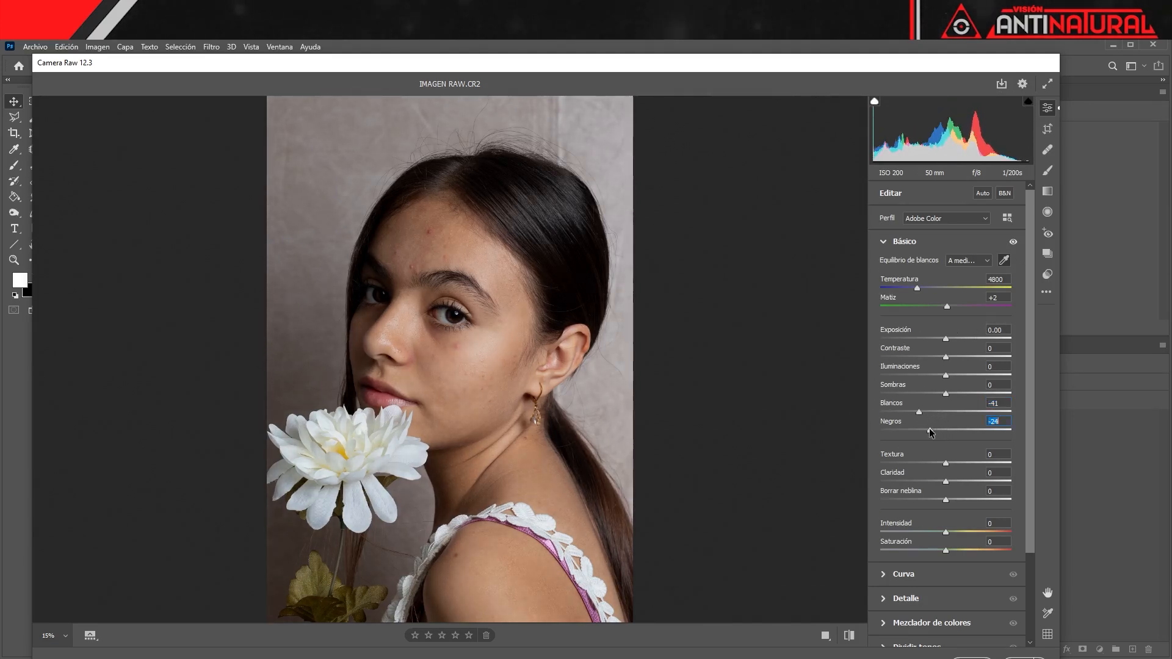
pyautogui.press('alt')
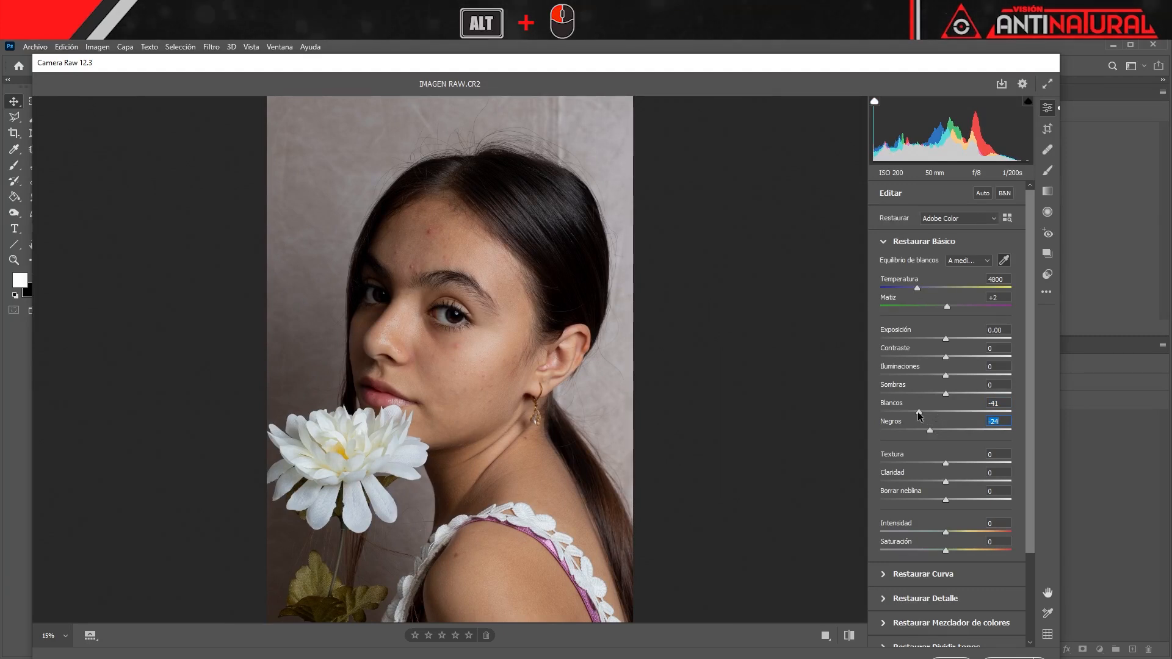
pyautogui.keyDown('alt'); pyautogui.click(918, 412); pyautogui.keyUp('alt')
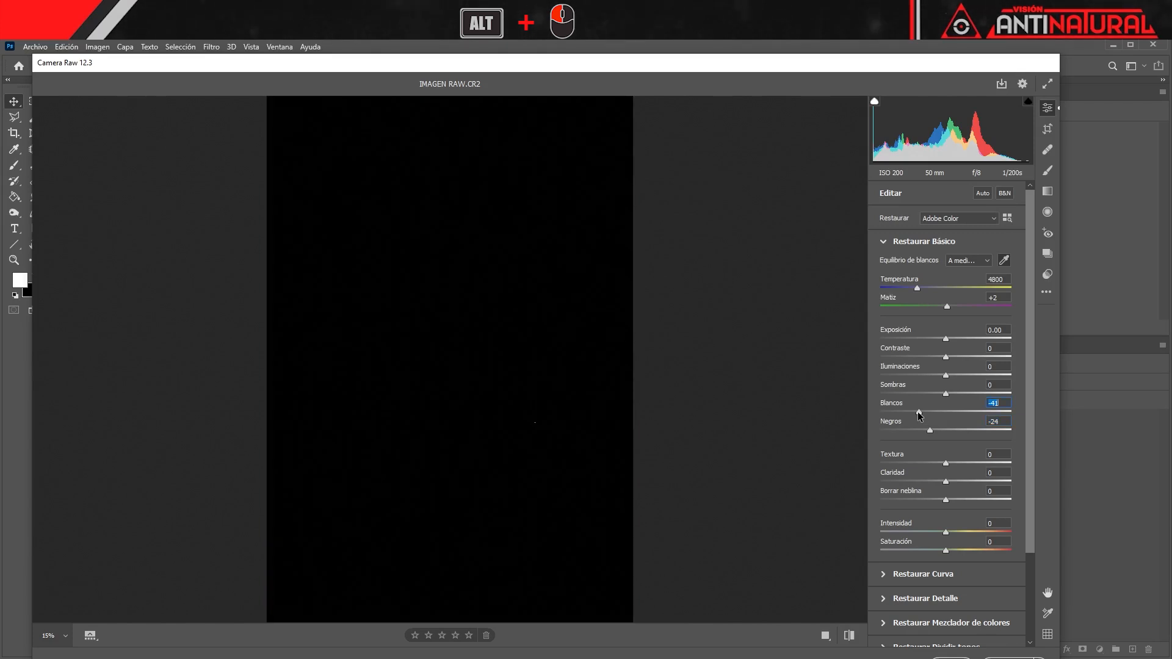
pyautogui.moveTo(919, 412); pyautogui.dragTo(977, 417)
pyautogui.doubleClick(977, 413)
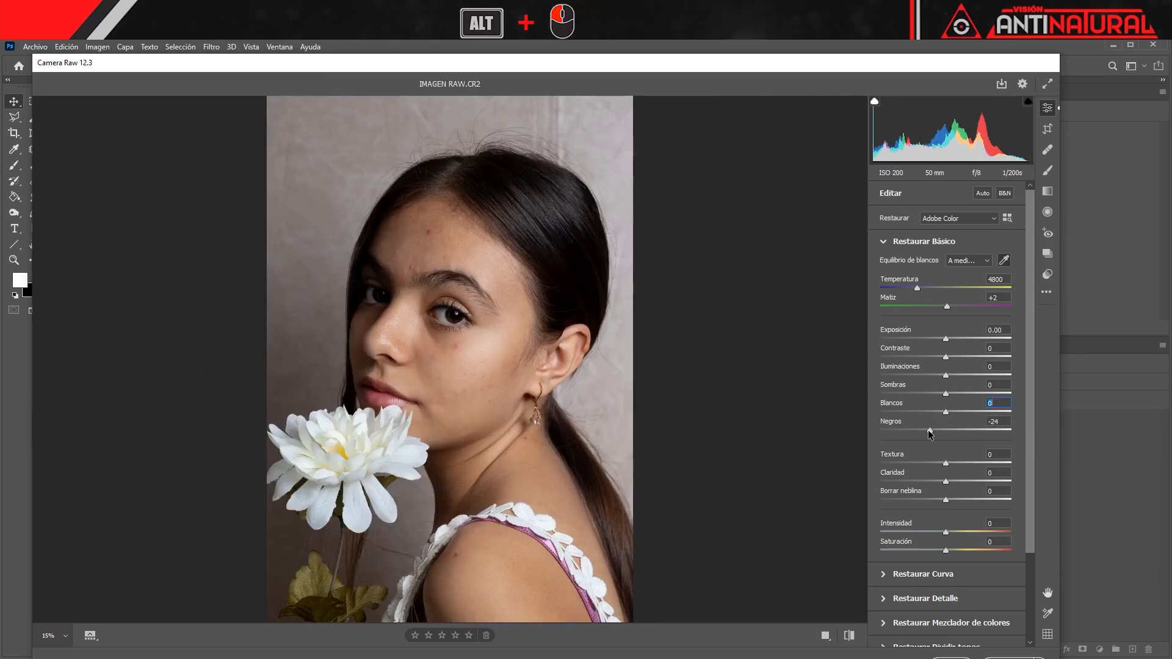
# - Preview the clipped shadows as a threshold mask while raising the blacks to +1 and slightly beyond
pyautogui.keyDown('alt'); pyautogui.click(929, 429); pyautogui.keyUp('alt')
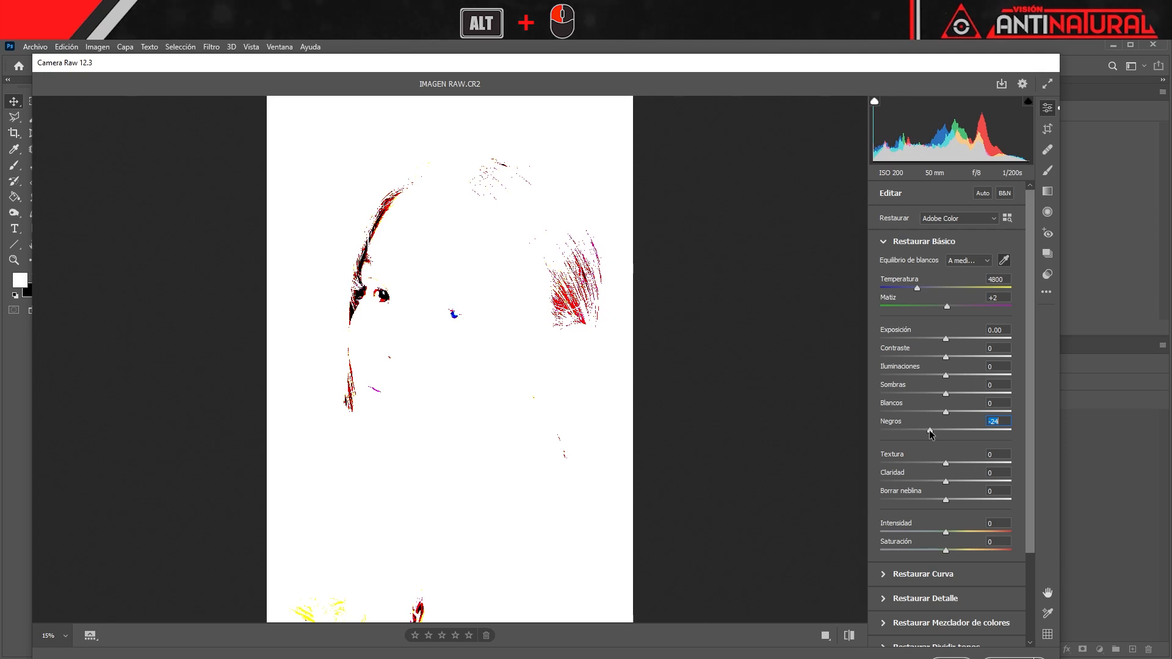
pyautogui.moveTo(929, 429); pyautogui.dragTo(943, 431)
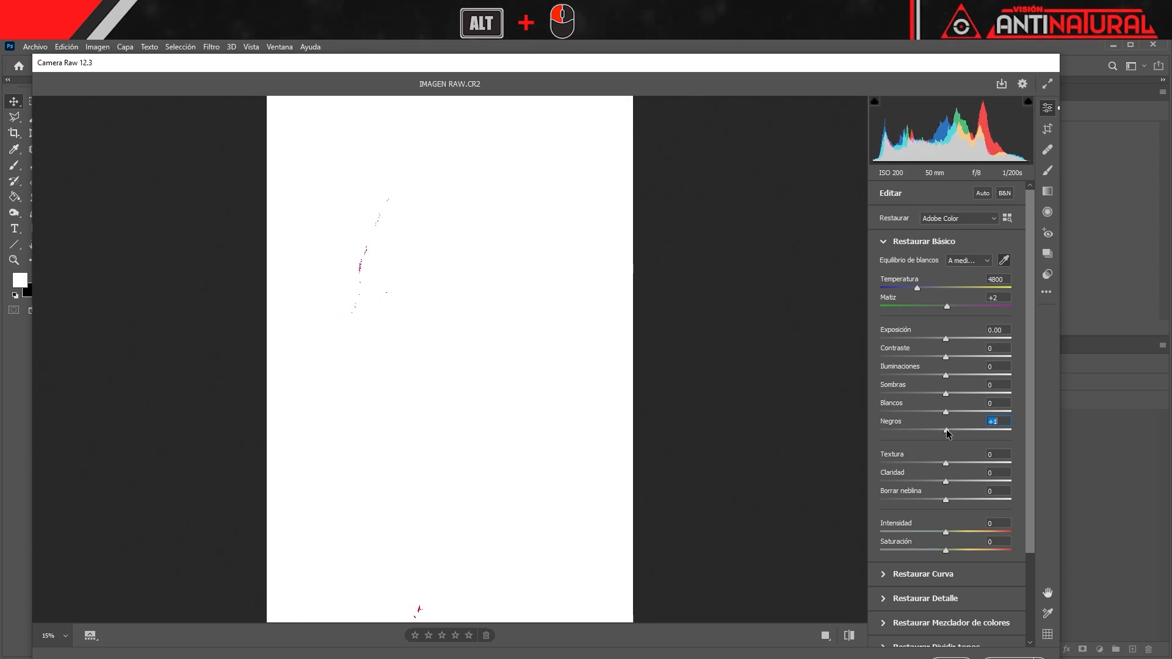
pyautogui.moveTo(948, 433); pyautogui.dragTo(957, 431)
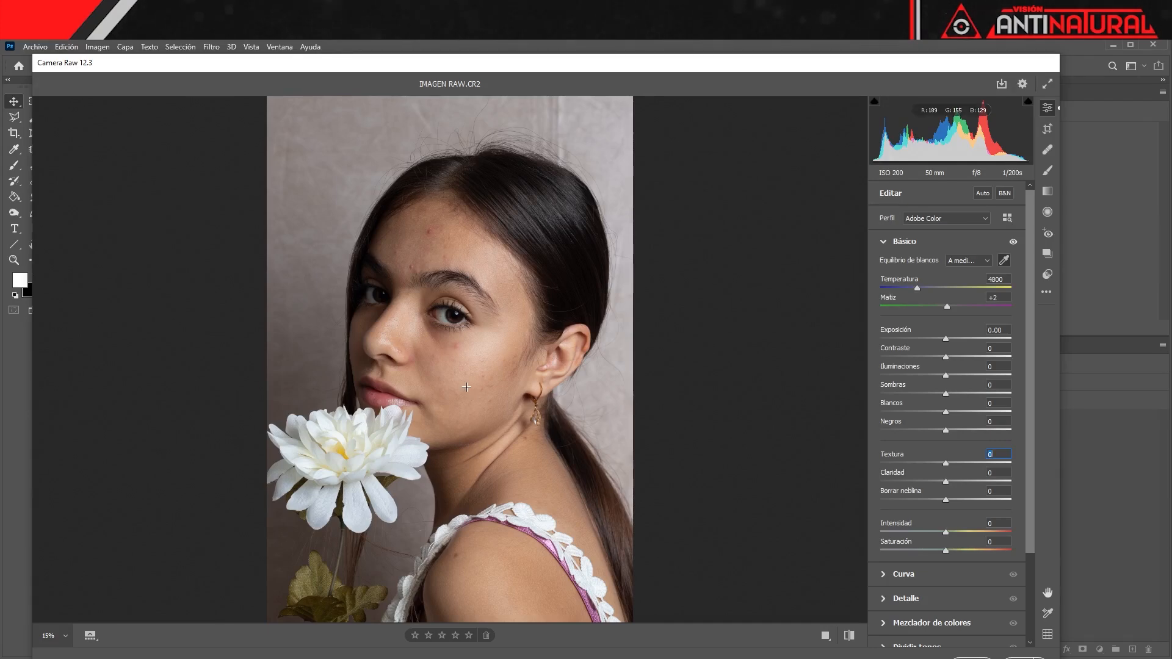
# - Try a texture of +100 on the facial skin and soften the texture to -38
pyautogui.scroll(5, 466, 387)
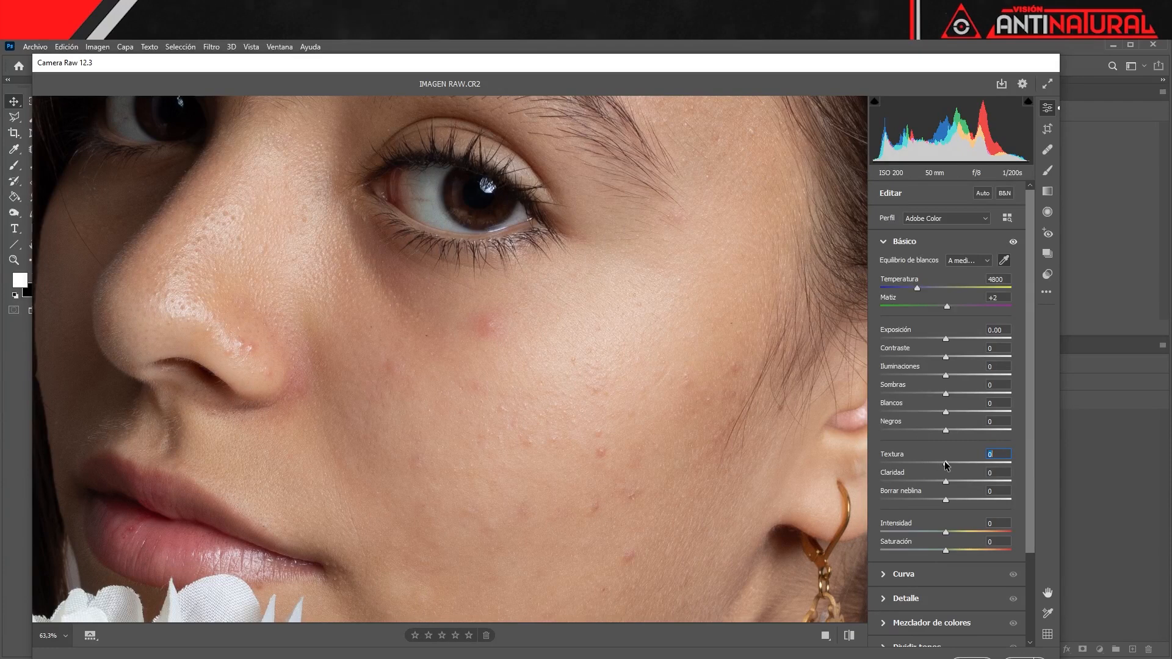
pyautogui.moveTo(946, 464); pyautogui.dragTo(1019, 459)
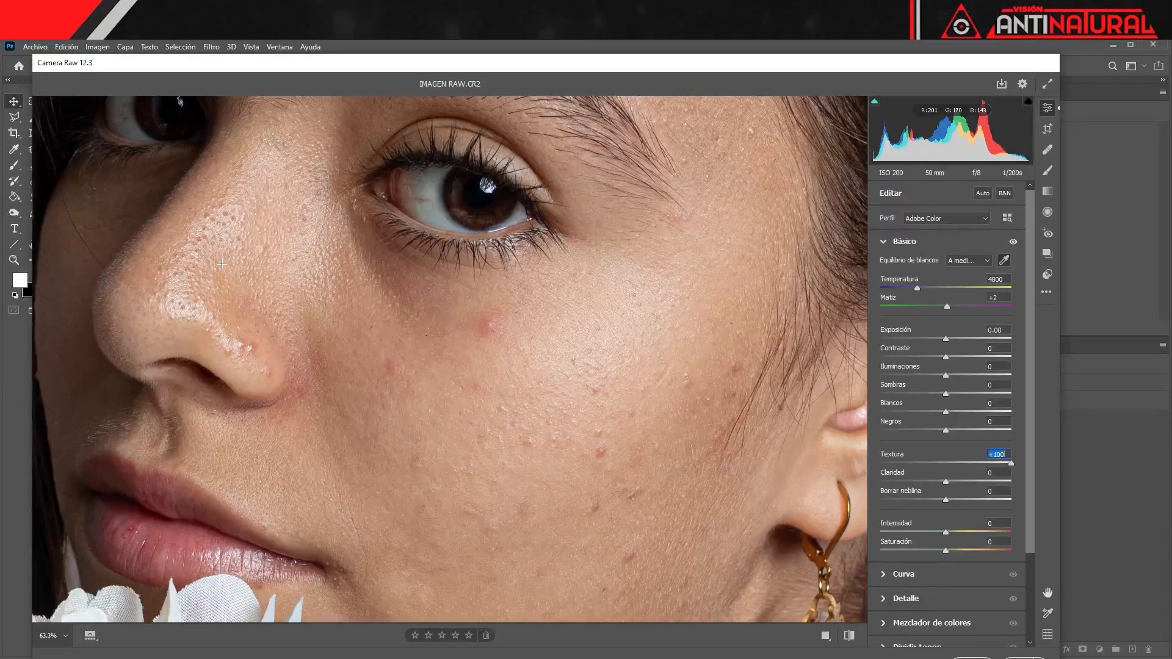
pyautogui.moveTo(1011, 467); pyautogui.dragTo(921, 471)
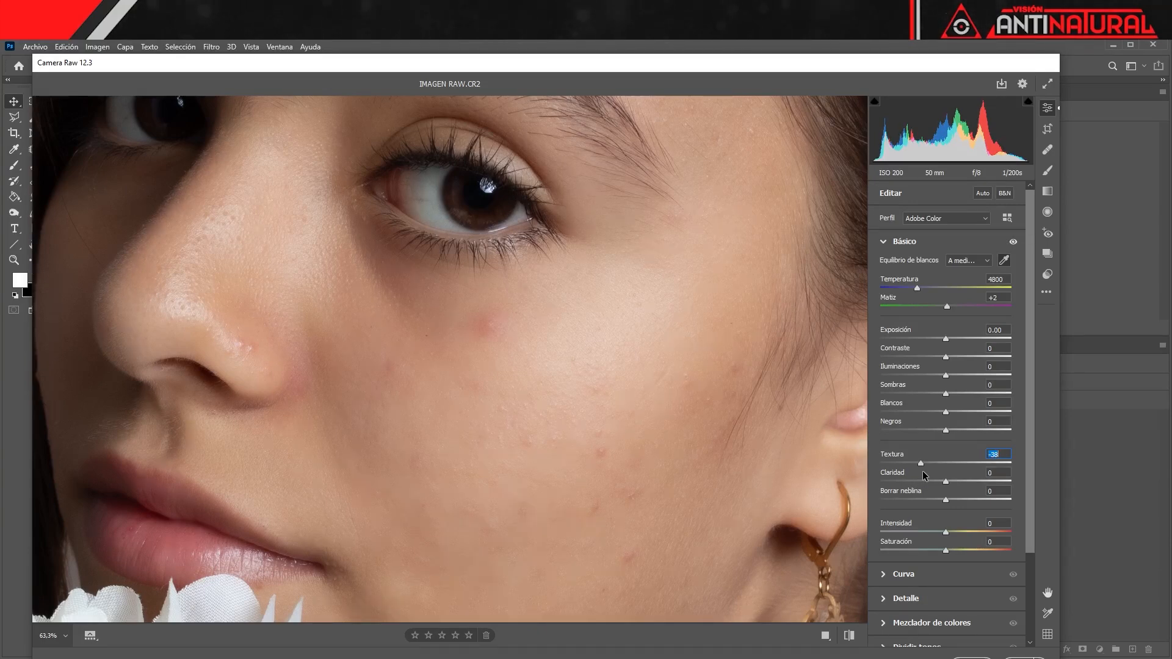
# - Reset the texture to 0, and try the clarity at +82 and -85 before returning it to 0
pyautogui.moveTo(933, 468); pyautogui.dragTo(936, 467)
pyautogui.doubleClick(937, 464)
pyautogui.click(948, 479)
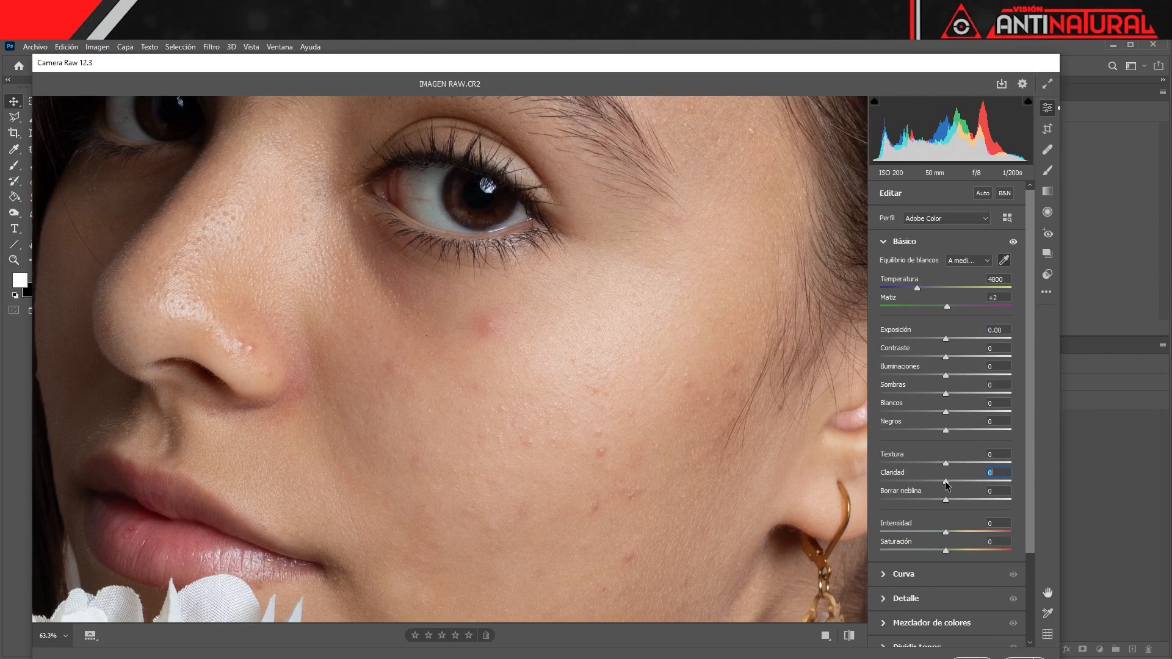
pyautogui.moveTo(950, 484); pyautogui.dragTo(1000, 482)
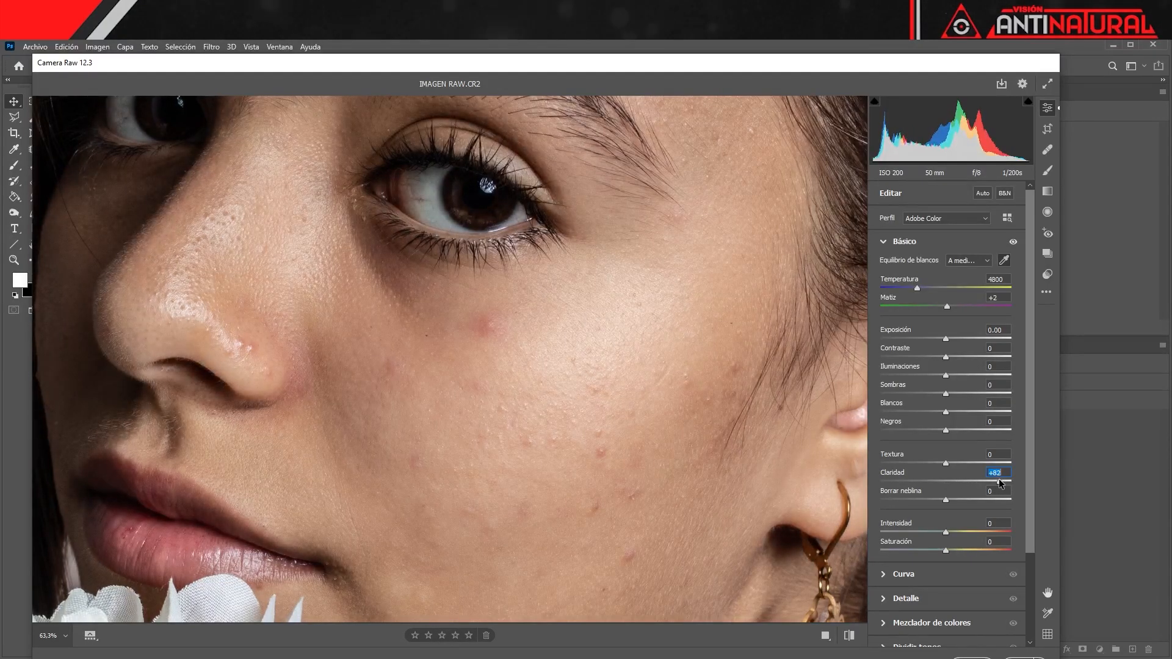
pyautogui.moveTo(1001, 479); pyautogui.dragTo(896, 486)
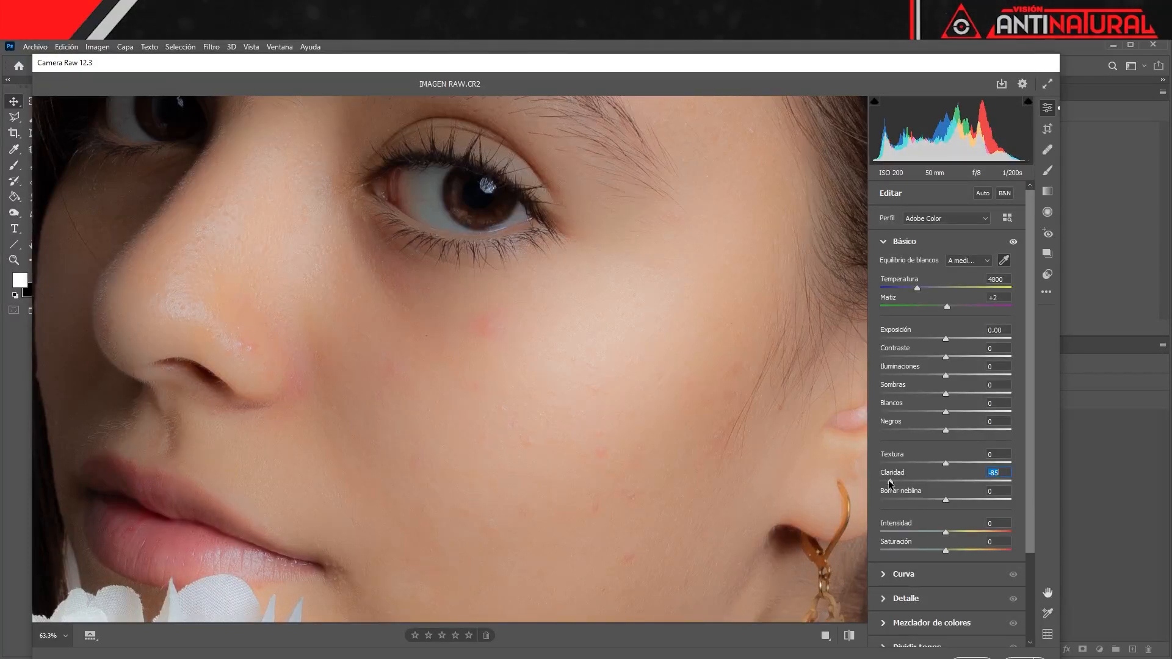
pyautogui.doubleClick(888, 480)
# - Try the dehaze at +36 and at a negative value on the whole portrait, and reset it to 0
pyautogui.press('alt')
pyautogui.scroll(-6, 492, 401)
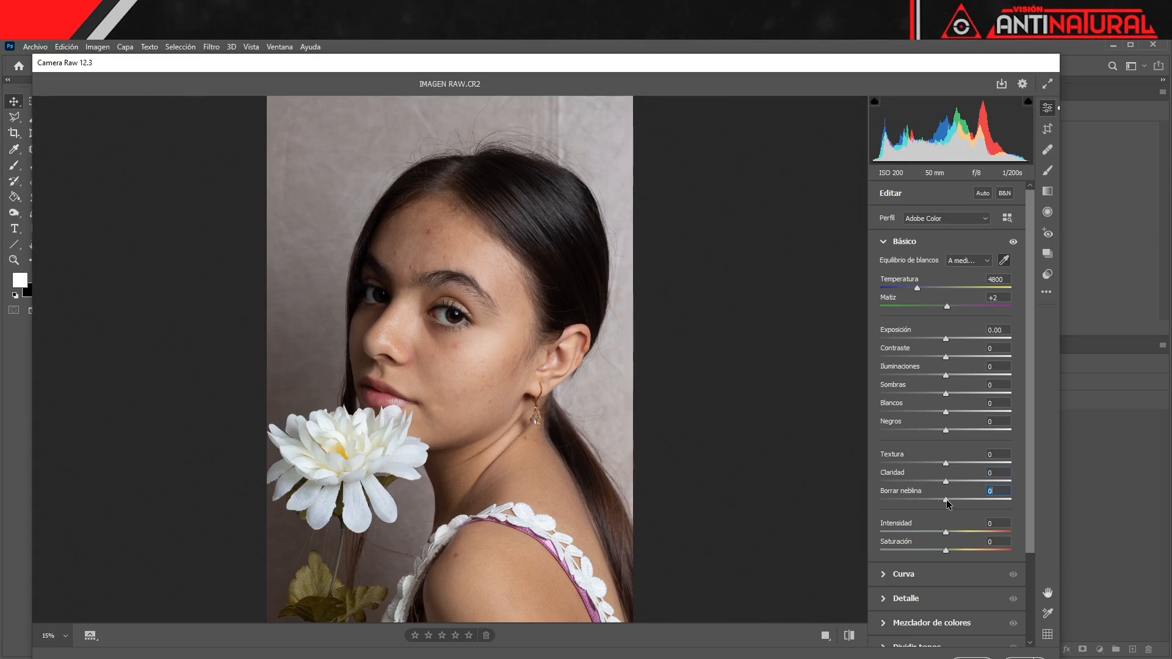
pyautogui.moveTo(946, 499); pyautogui.dragTo(970, 501)
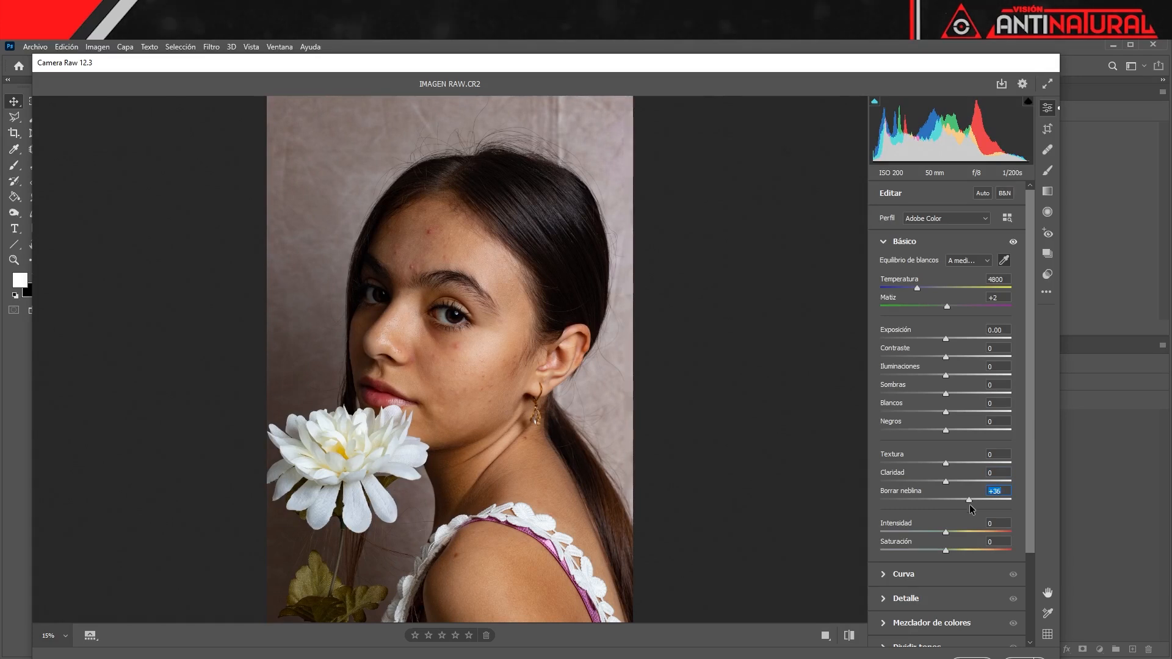
pyautogui.moveTo(971, 503); pyautogui.dragTo(907, 499)
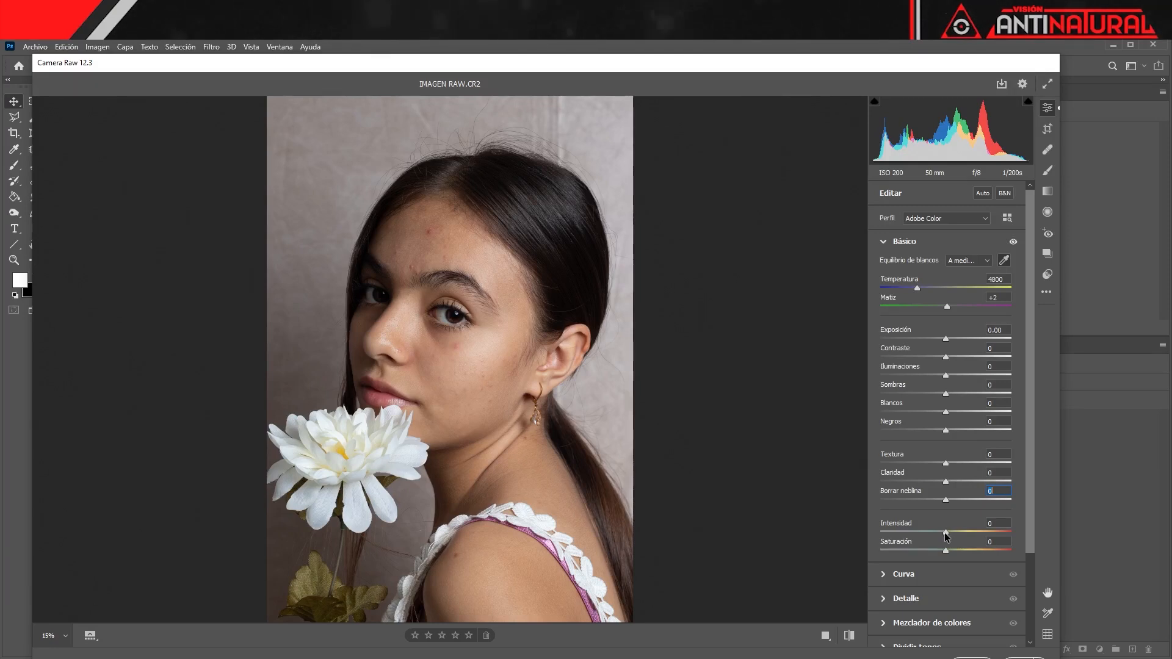
# - Try a strongly reduced saturation on the portrait and reset it to 0
pyautogui.moveTo(946, 536)
pyautogui.mouseDown()
pyautogui.moveTo(977, 537)
pyautogui.moveTo(923, 534)
pyautogui.moveTo(946, 534)
pyautogui.mouseUp()
pyautogui.moveTo(946, 550); pyautogui.dragTo(895, 552)
pyautogui.doubleClick(896, 550)
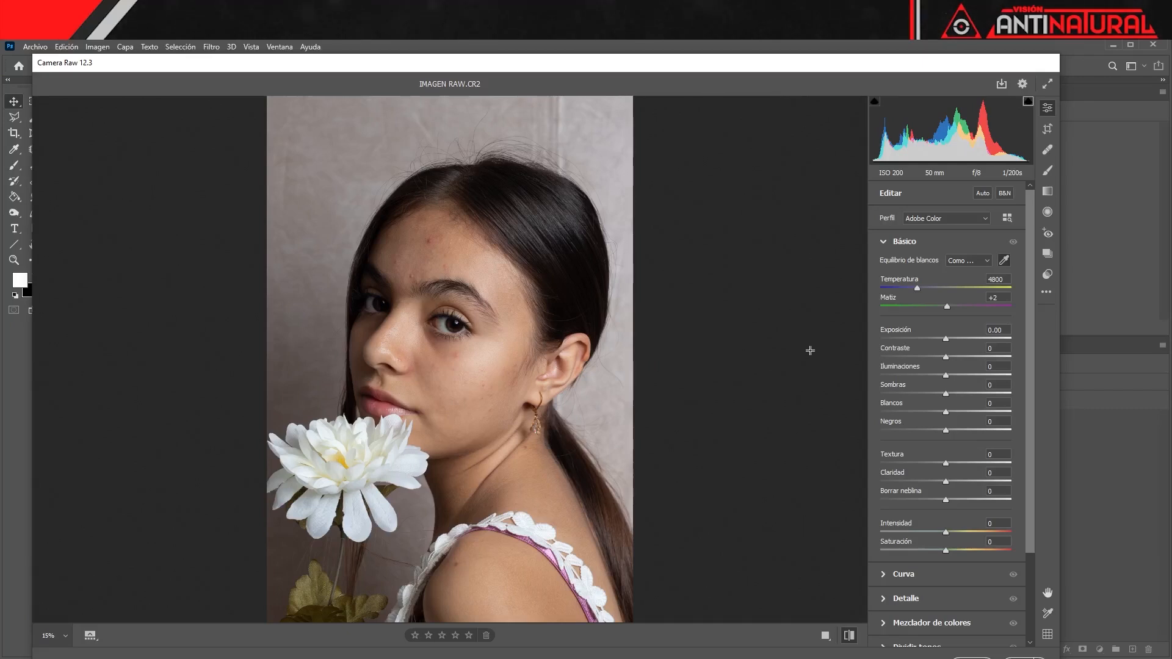
# - Compare exposure -0.60, contrast +17 and highlights -37 with the original in side-by-side, stacked and split before/after views
pyautogui.click(824, 637)
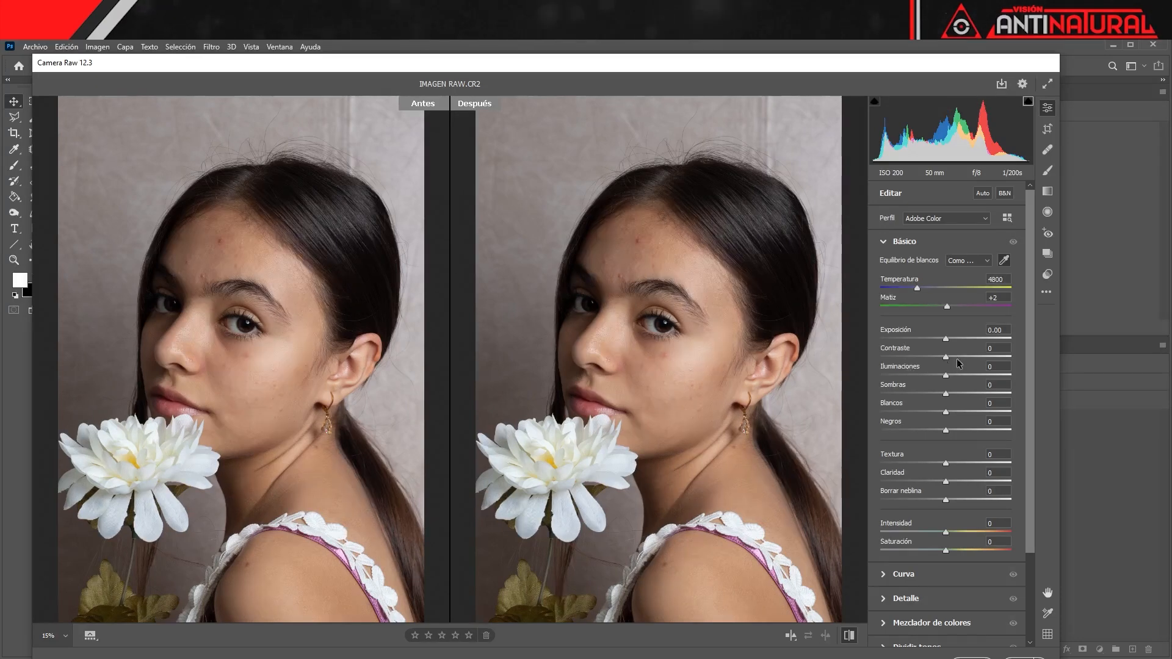
pyautogui.moveTo(946, 338); pyautogui.dragTo(921, 375)
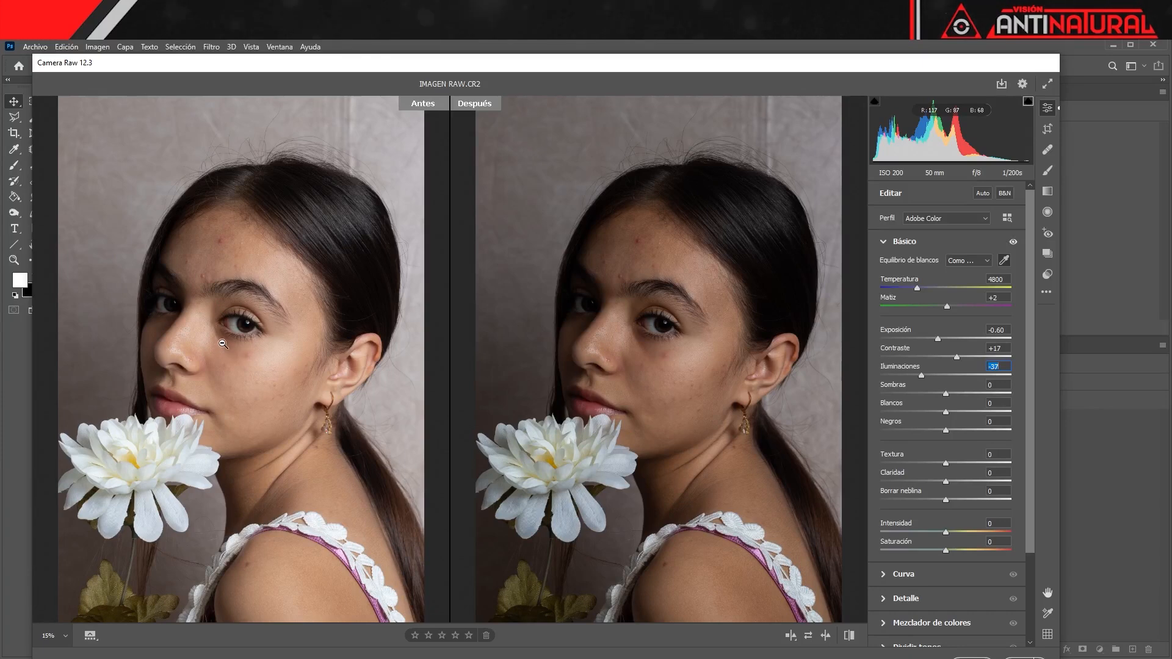
pyautogui.click(790, 639)
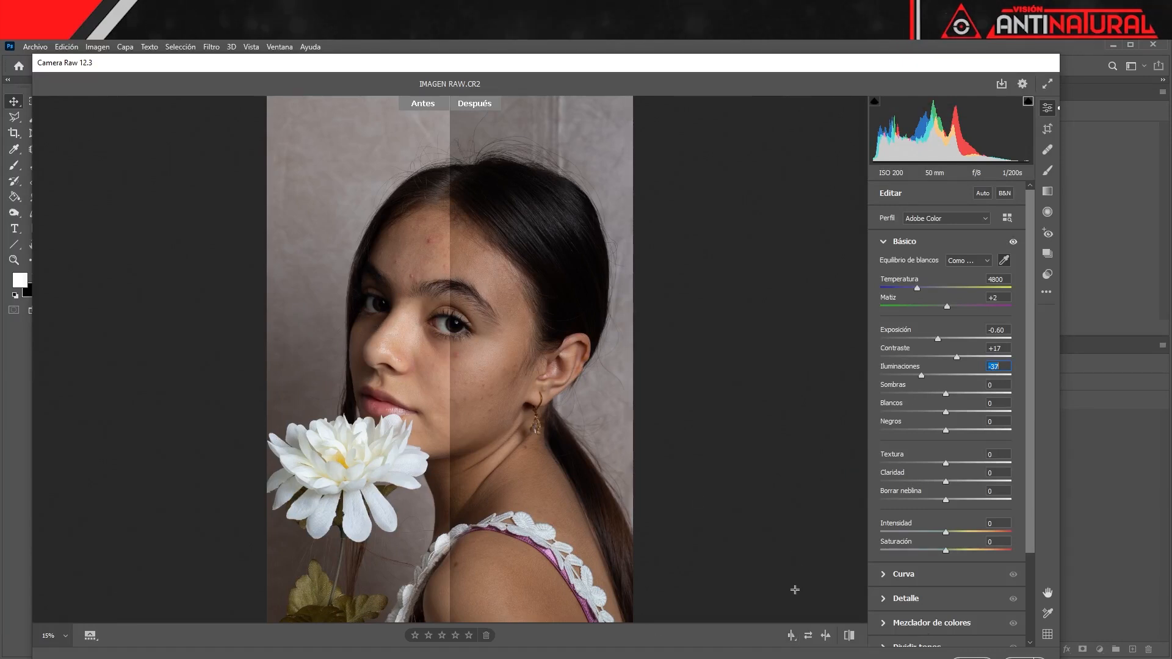
pyautogui.click(791, 637)
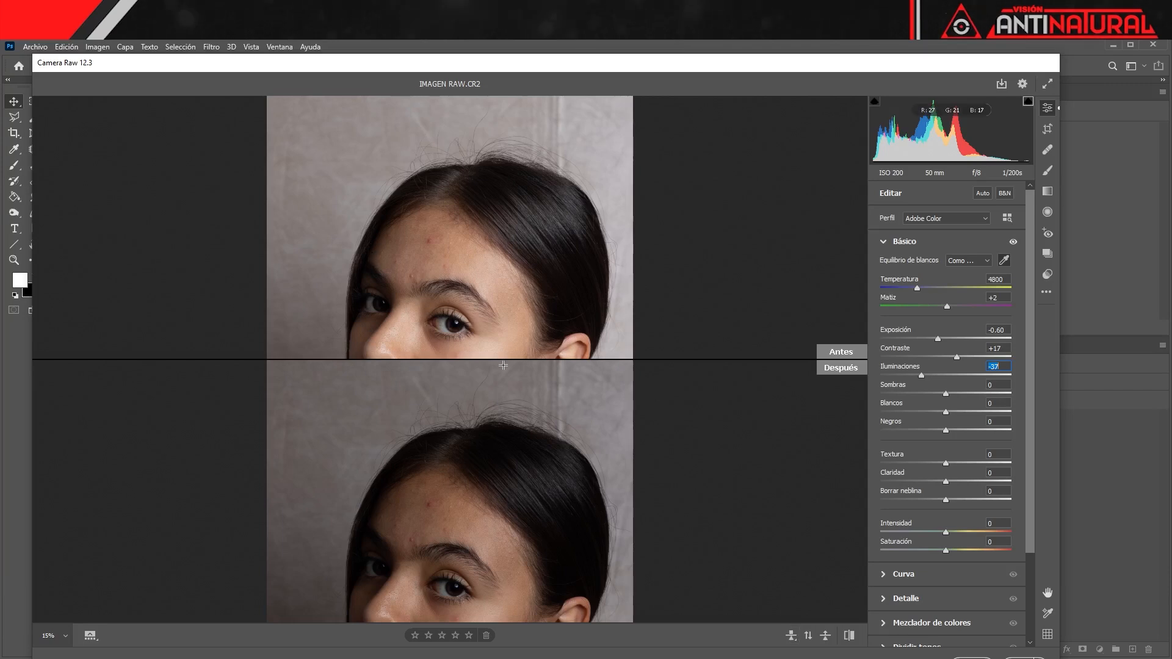
pyautogui.click(791, 635)
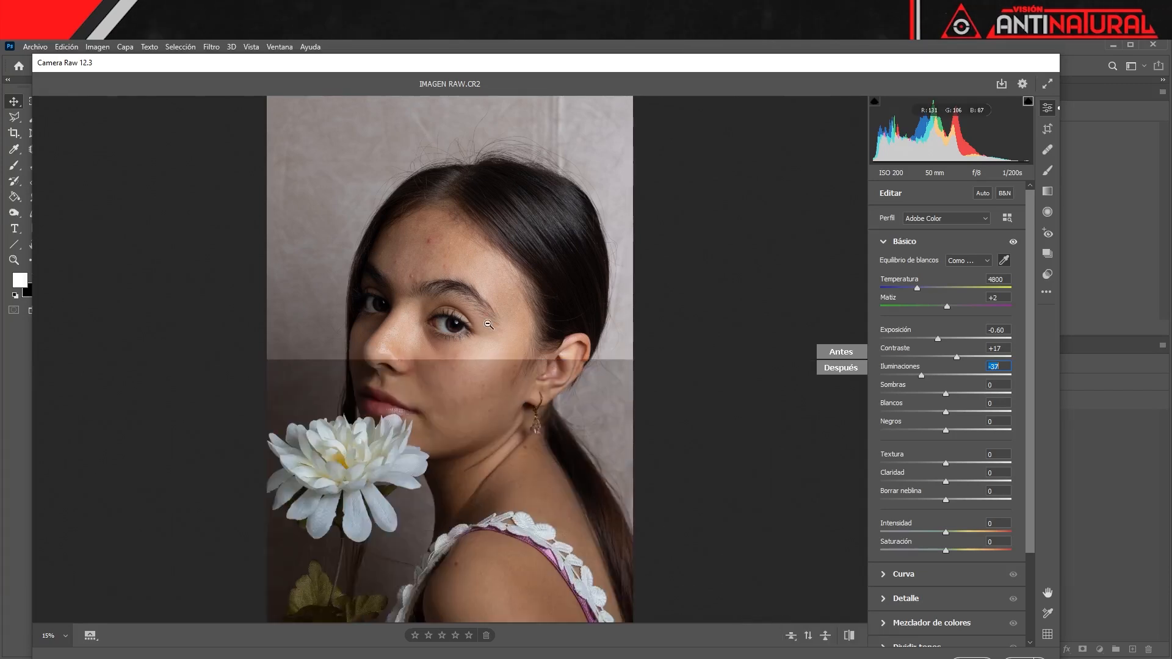
pyautogui.click(790, 638)
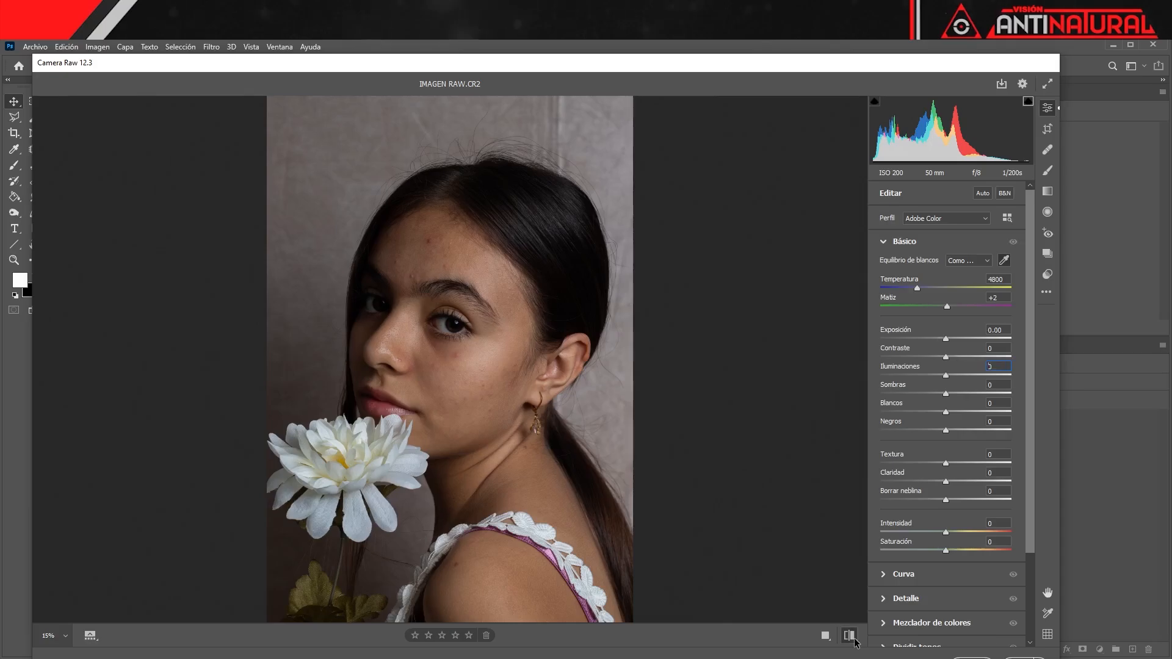
# - Toggle between the default and current settings, and leave the split before/after comparison for the single view
pyautogui.click(855, 640)
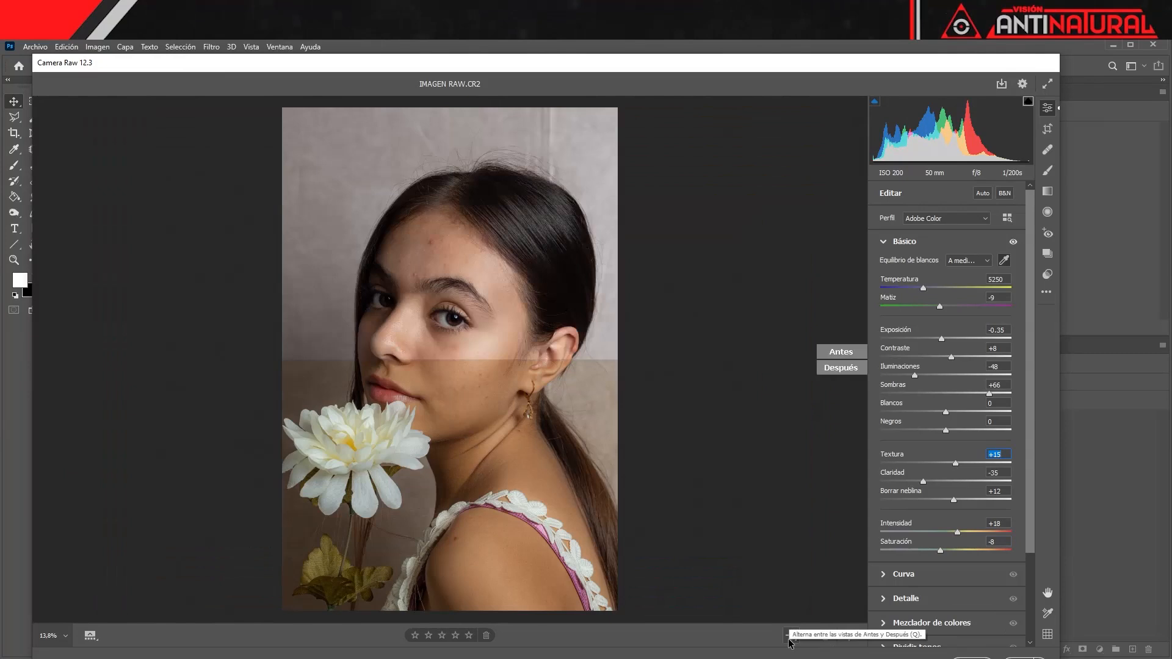
pyautogui.click(788, 638)
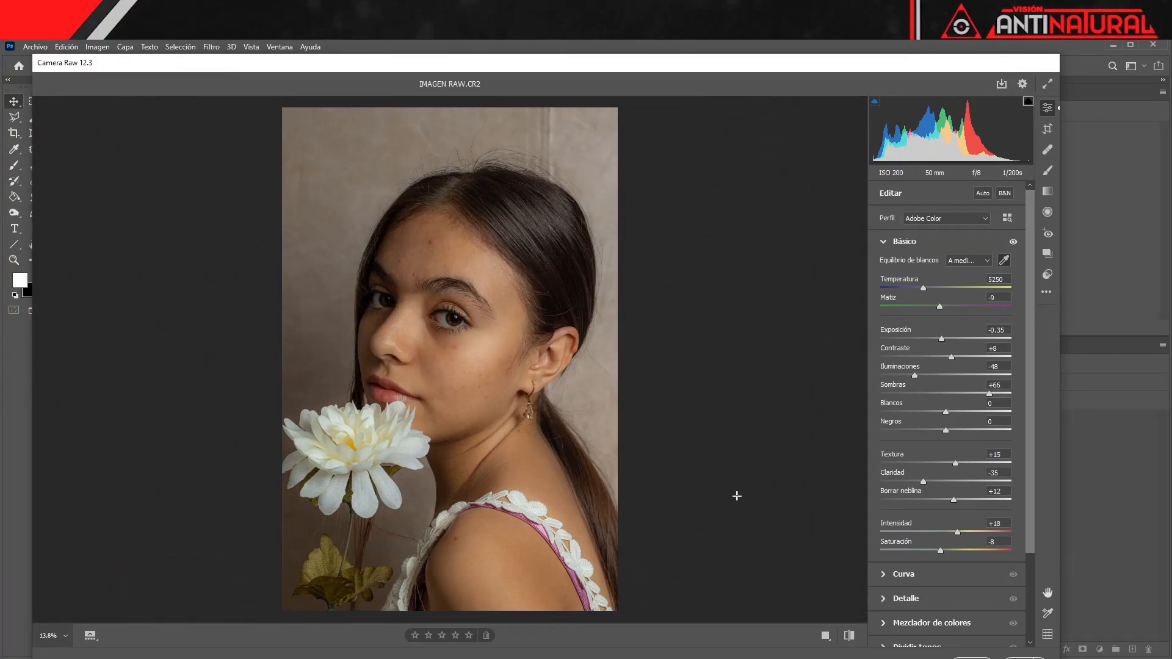
# - Examine the save options and their DNG and JPEG presets, and leave them without saving
pyautogui.click(1002, 85)
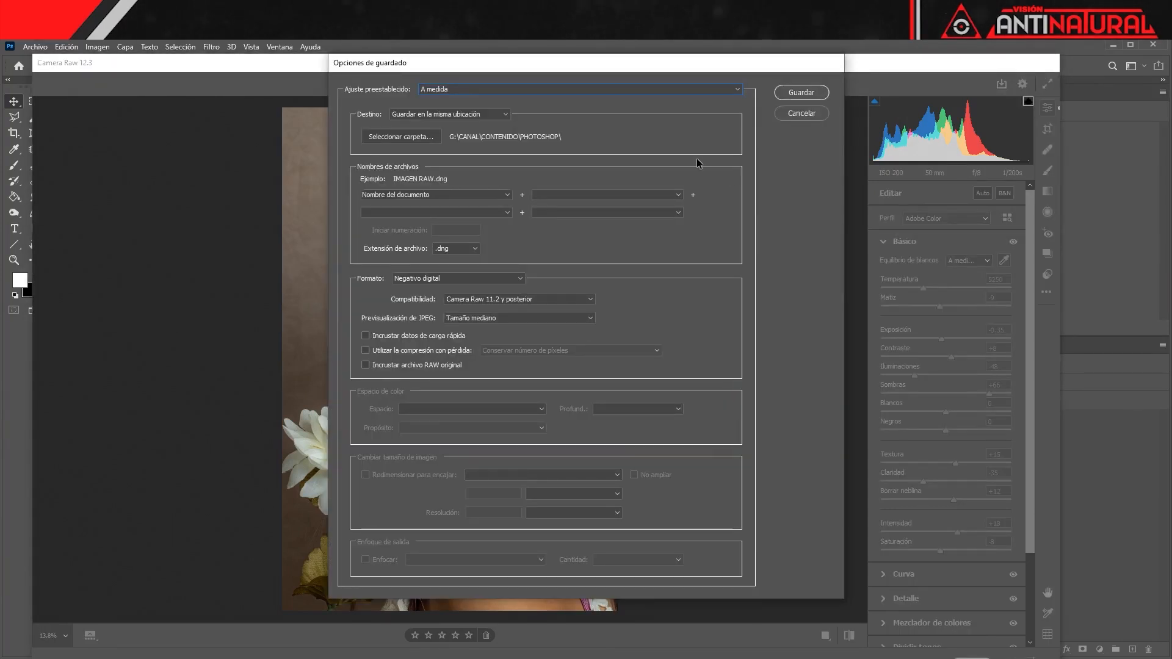
pyautogui.click(557, 90)
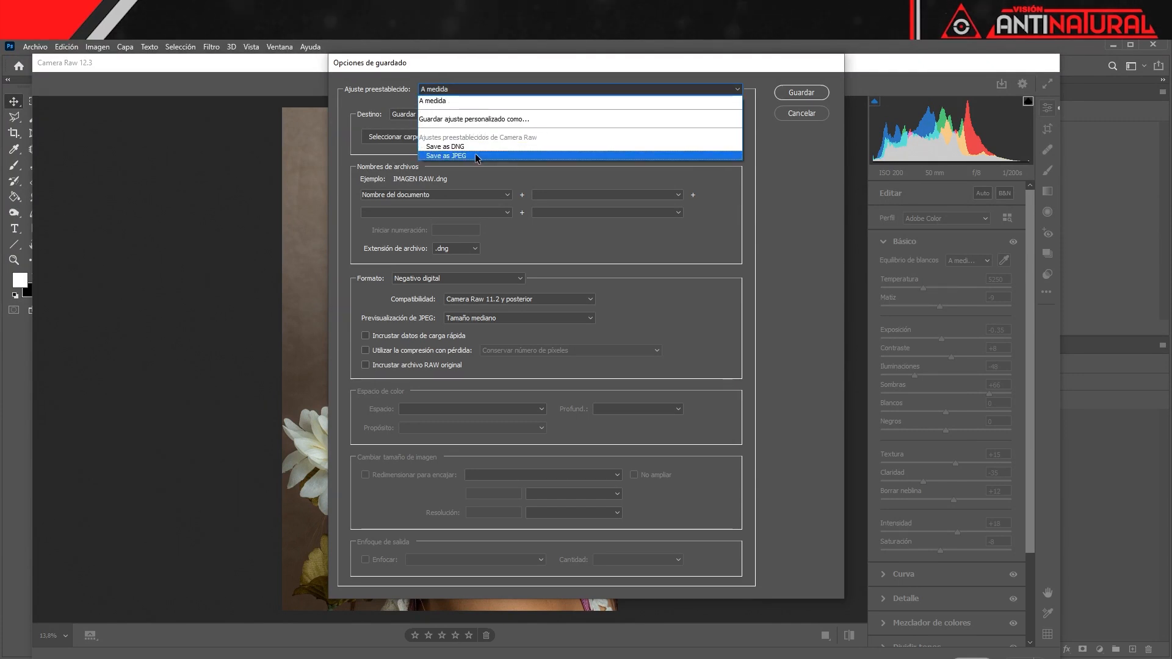
pyautogui.click(504, 178)
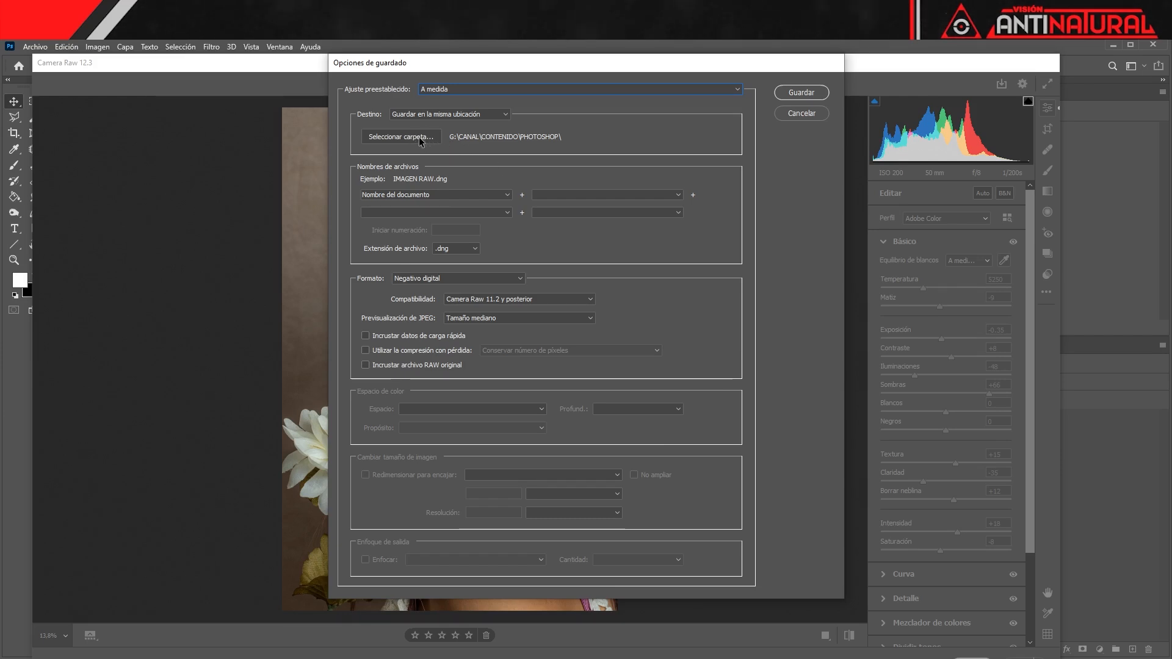
pyautogui.click(801, 114)
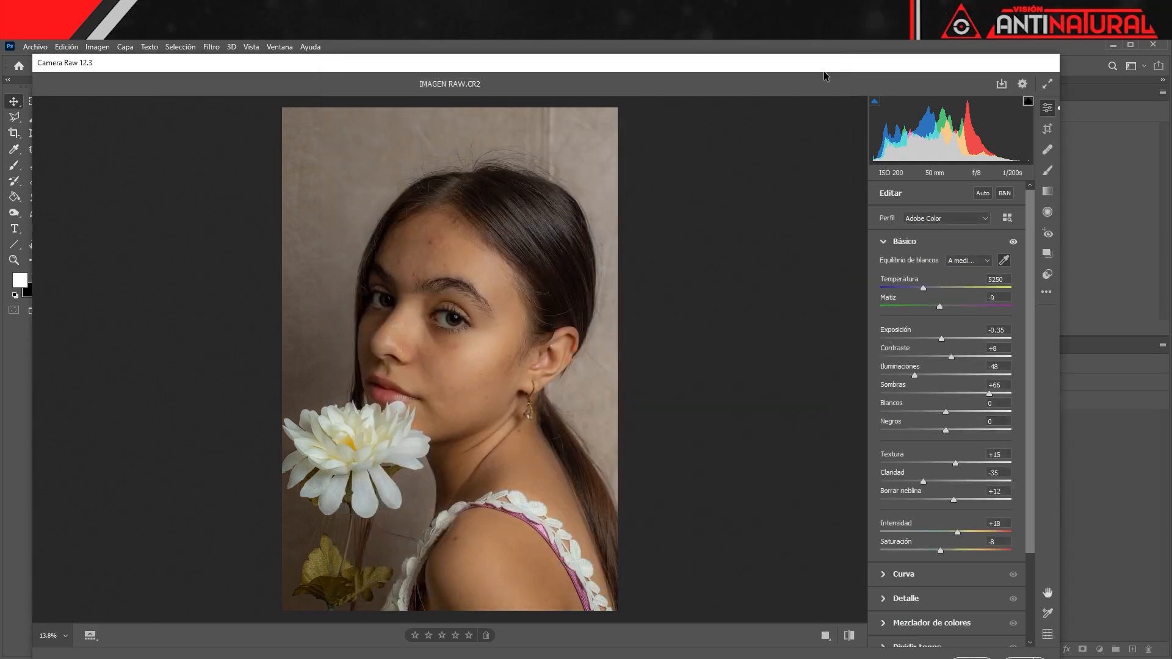
# - Store the development settings with the RAW file and close Camera Raw without opening the image
pyautogui.moveTo(824, 72); pyautogui.dragTo(831, 44)
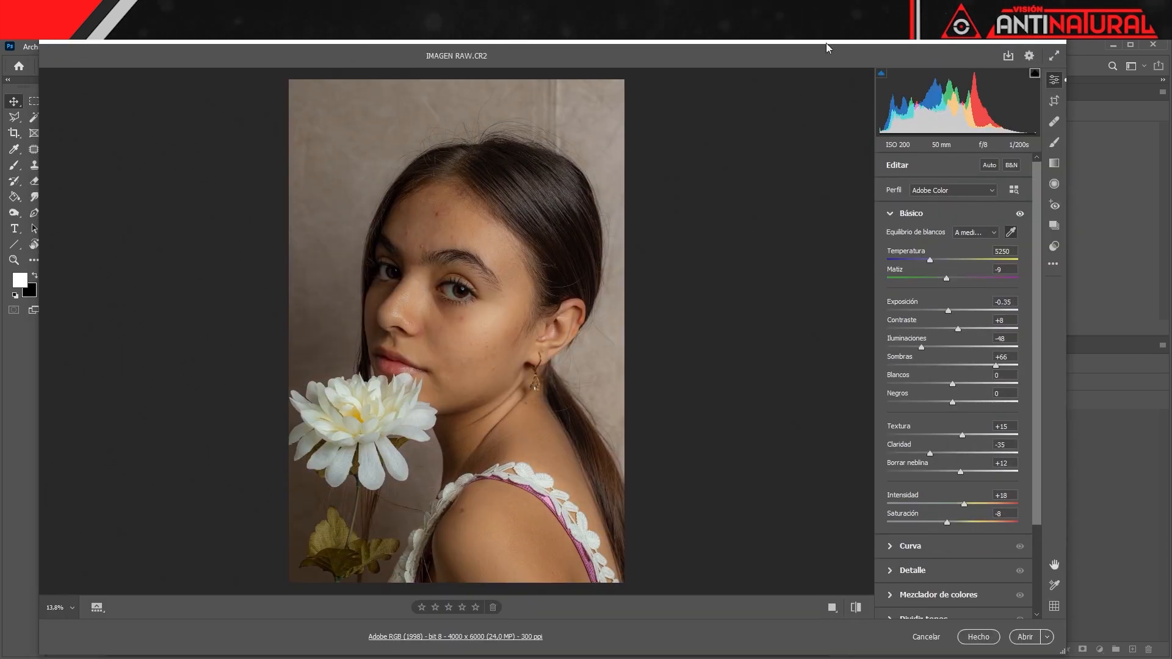
pyautogui.click(976, 636)
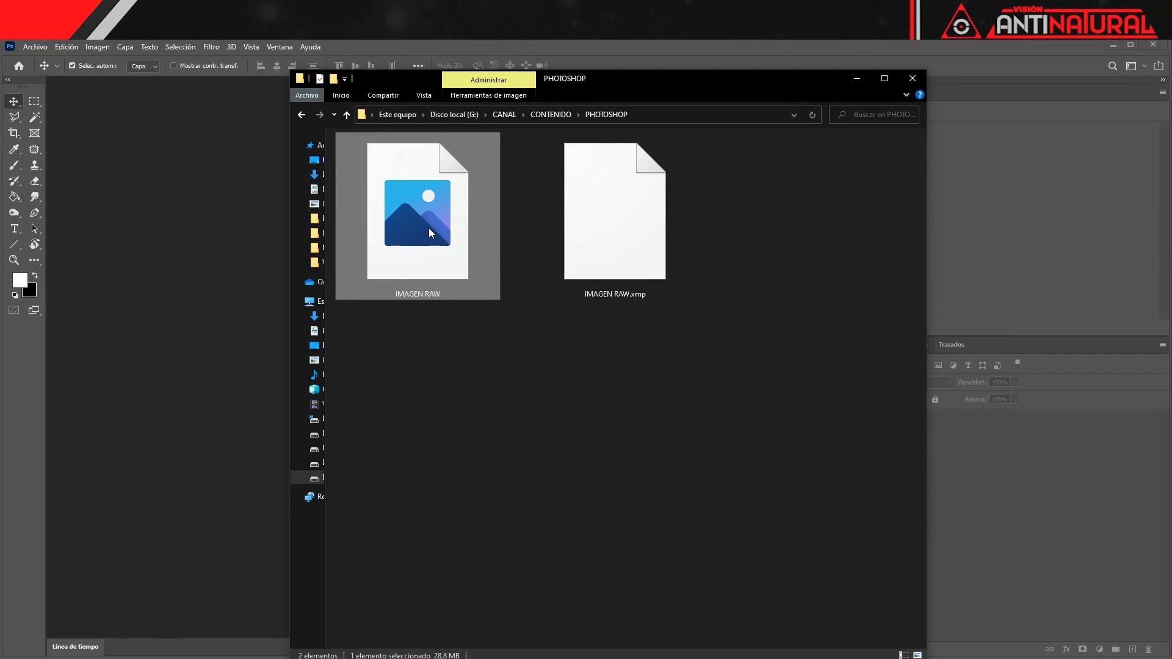
# - Load IMAGEN RAW from the PHOTOSHOP folder in File Explorer into Photoshop again, and open the developed portrait as a document
pyautogui.moveTo(430, 233); pyautogui.dragTo(211, 273)
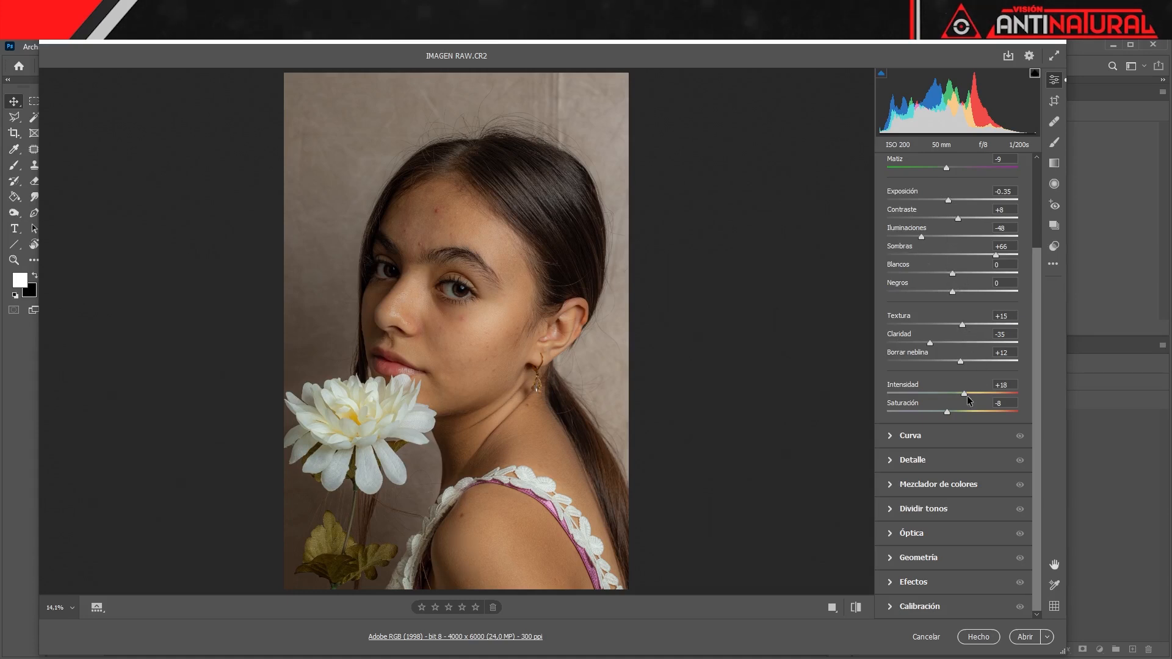
pyautogui.click(1029, 642)
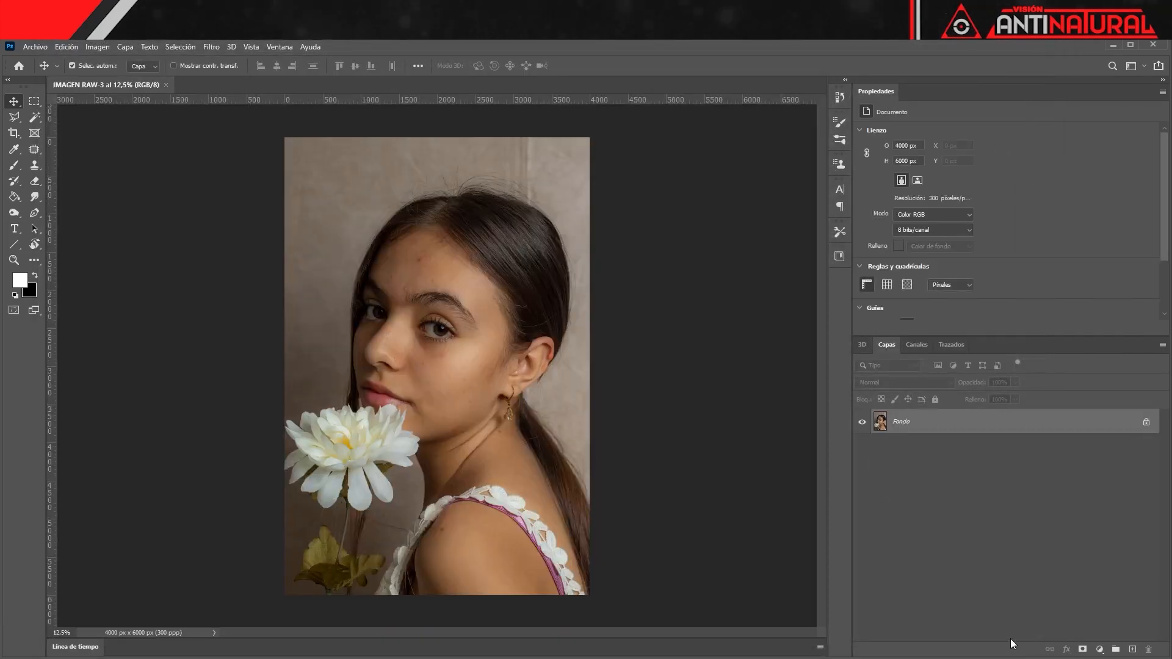